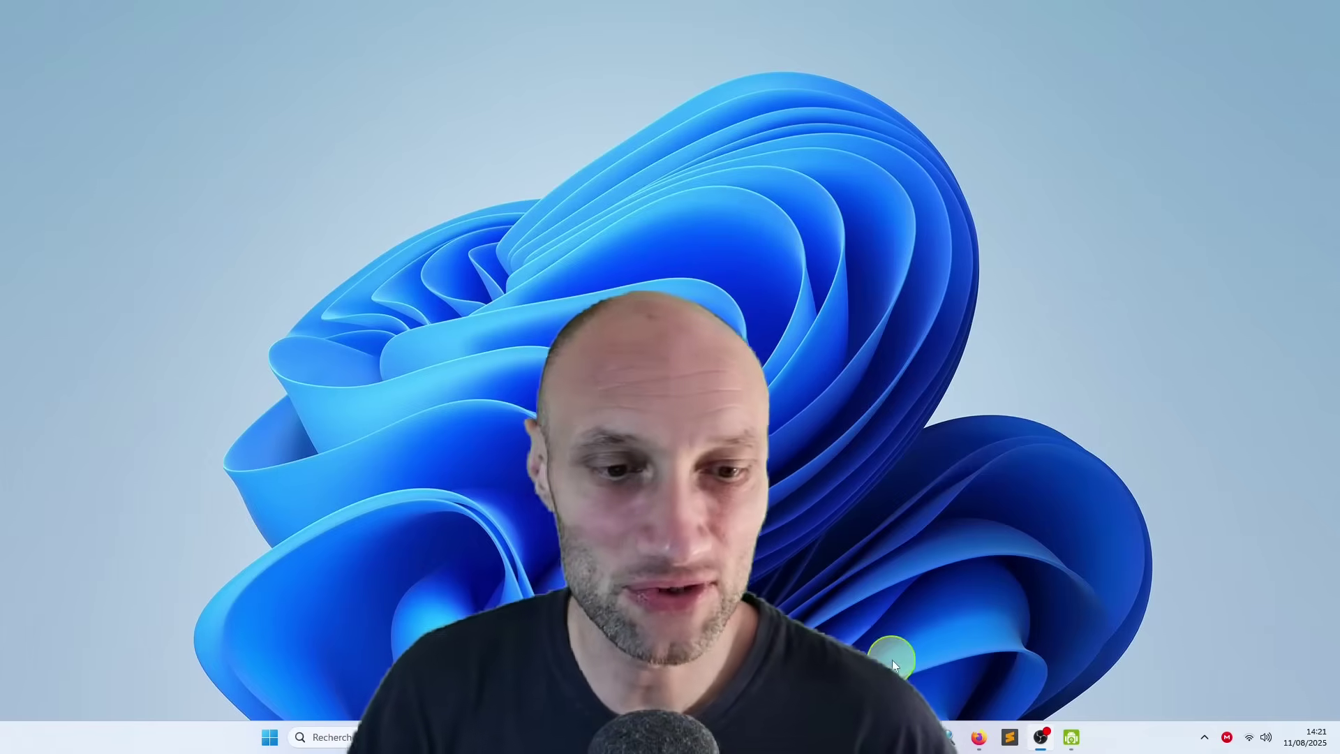
- Switch to Firefox, download the PeerBlock v1.2 installer from peerblock.com and run it
click(979, 734)
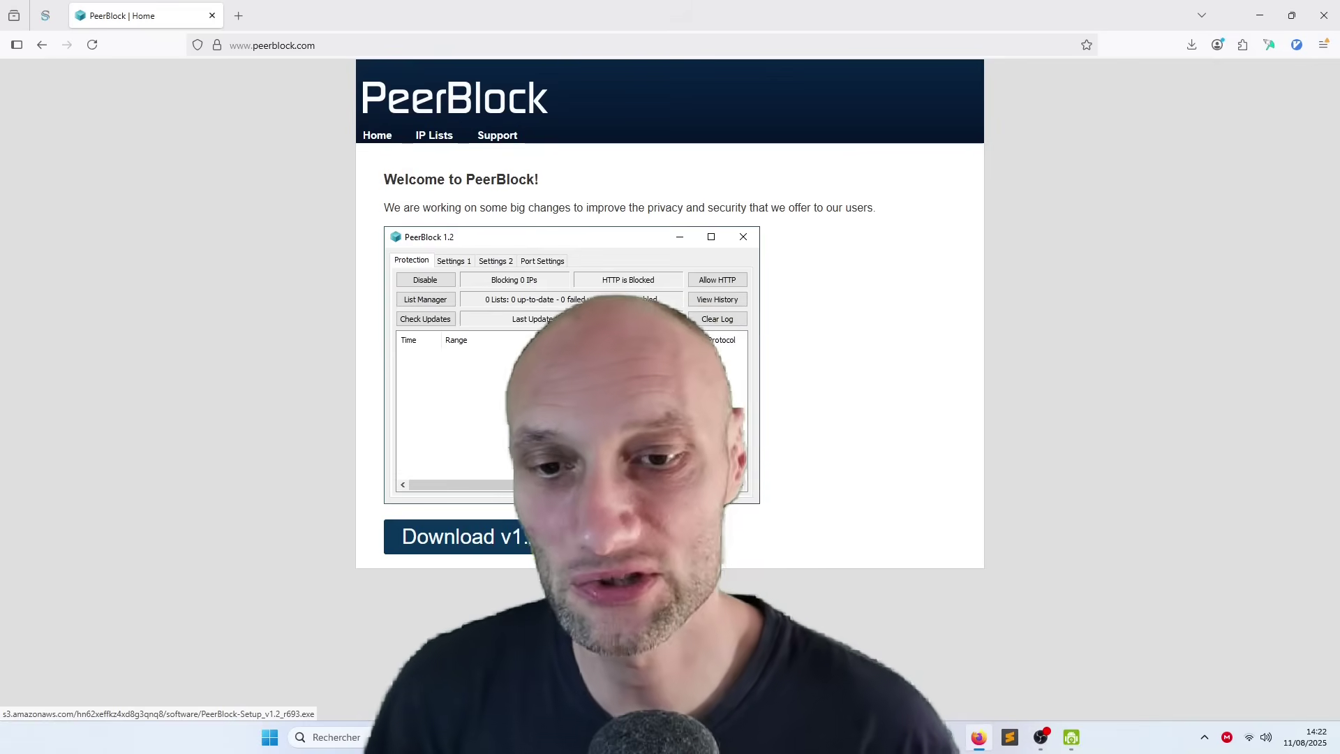
click(526, 536)
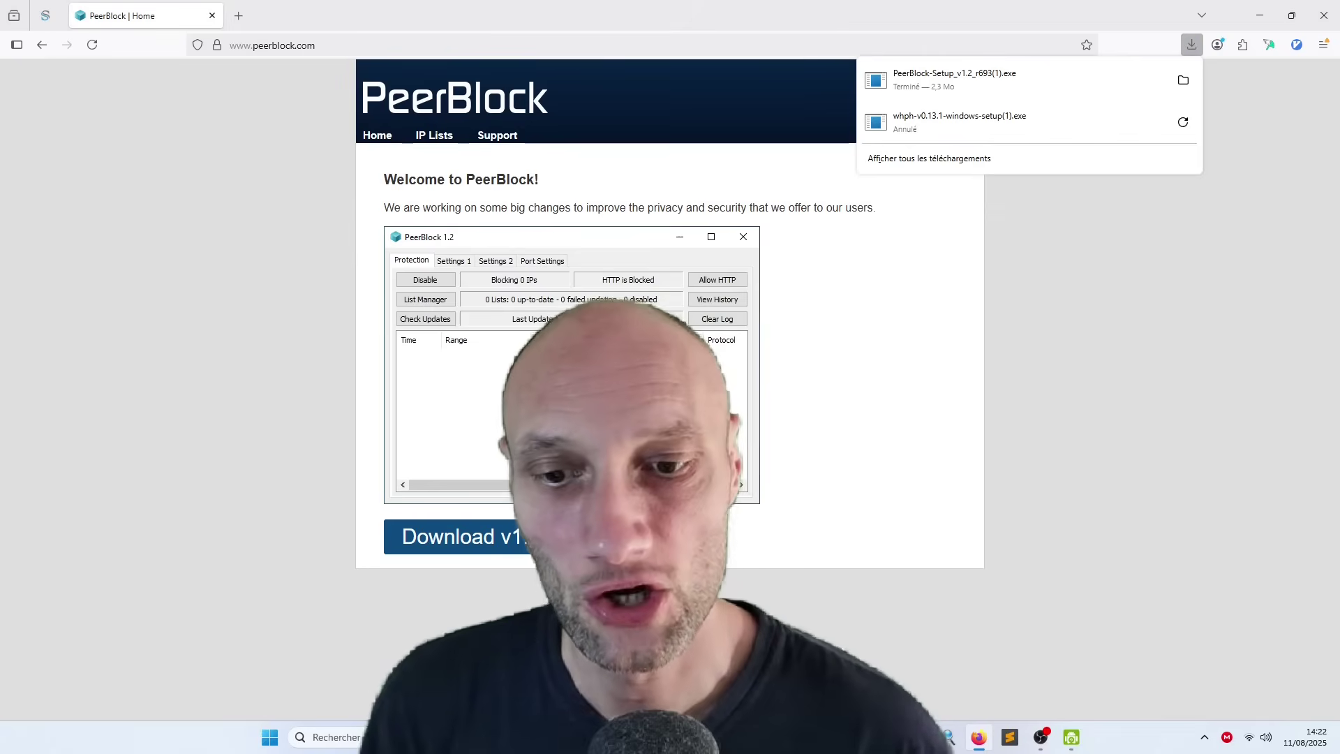
click(956, 73)
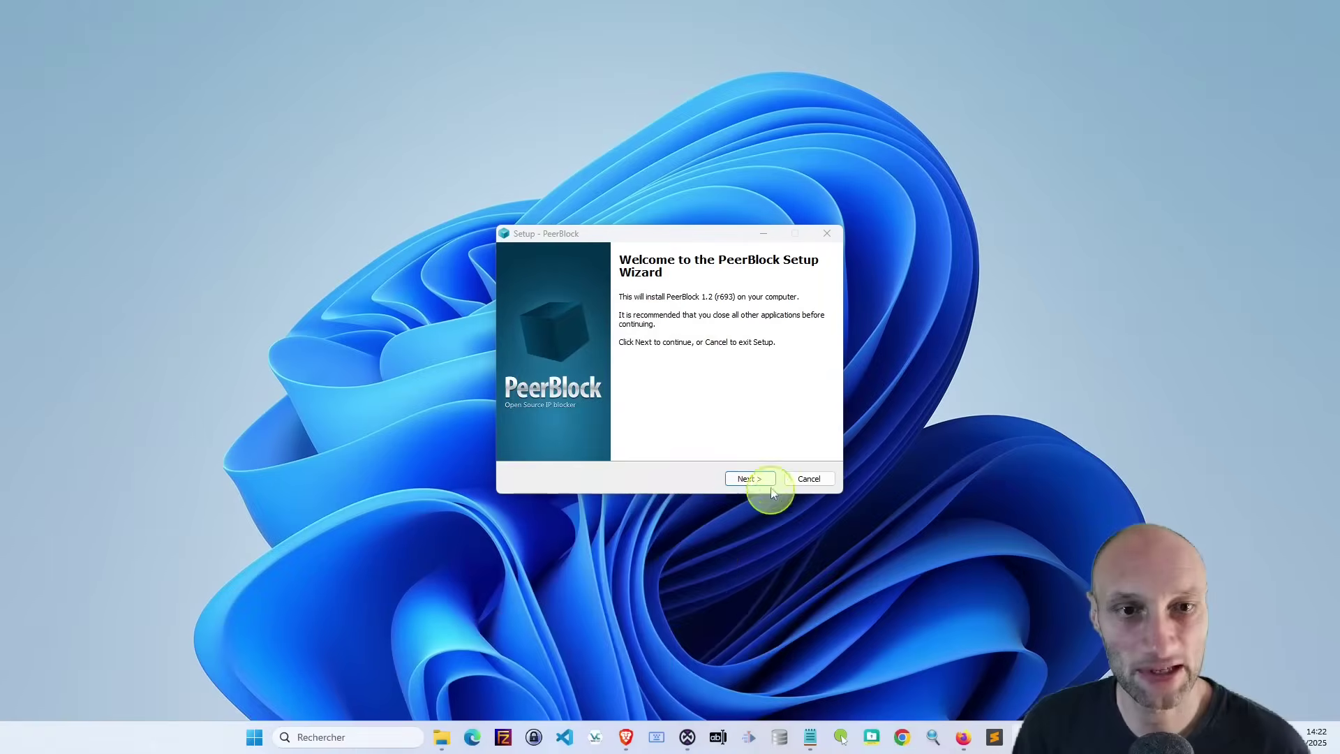
- Proceed past the PeerBlock setup welcome page and accept the license agreement
click(556, 239)
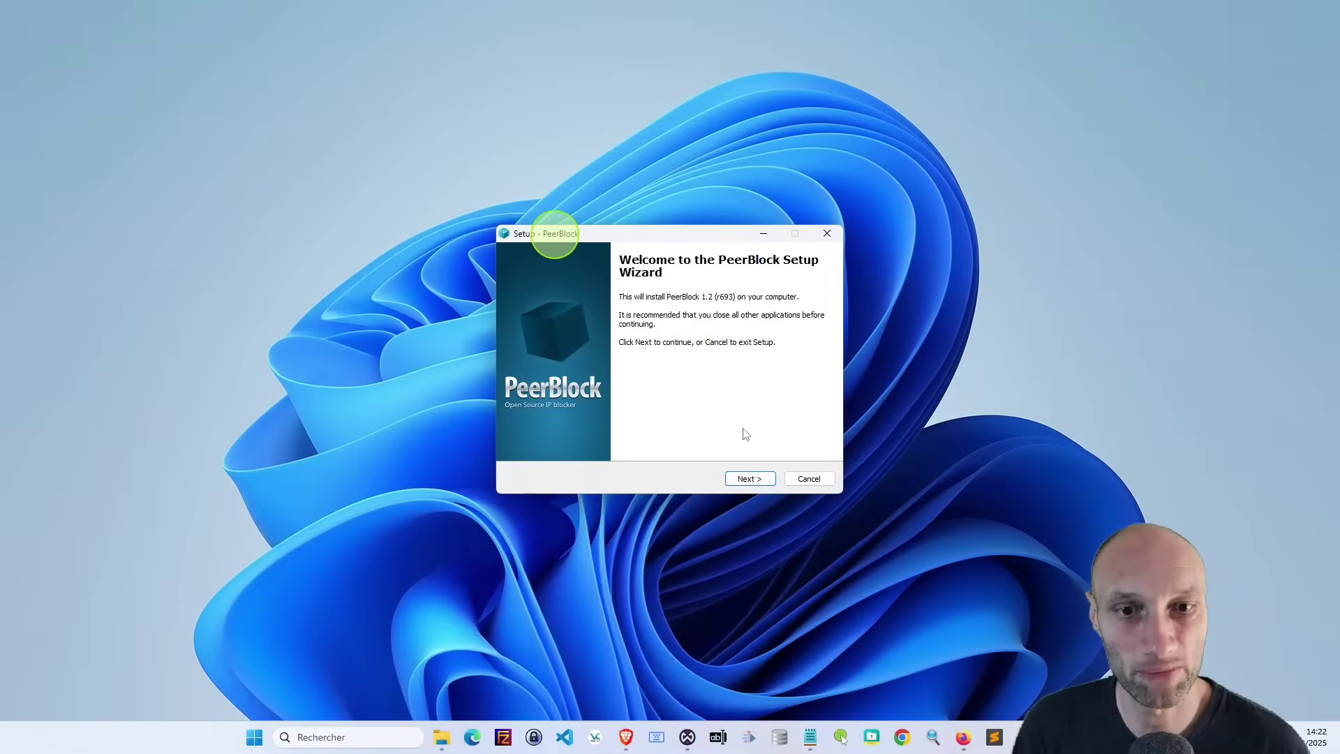
click(744, 481)
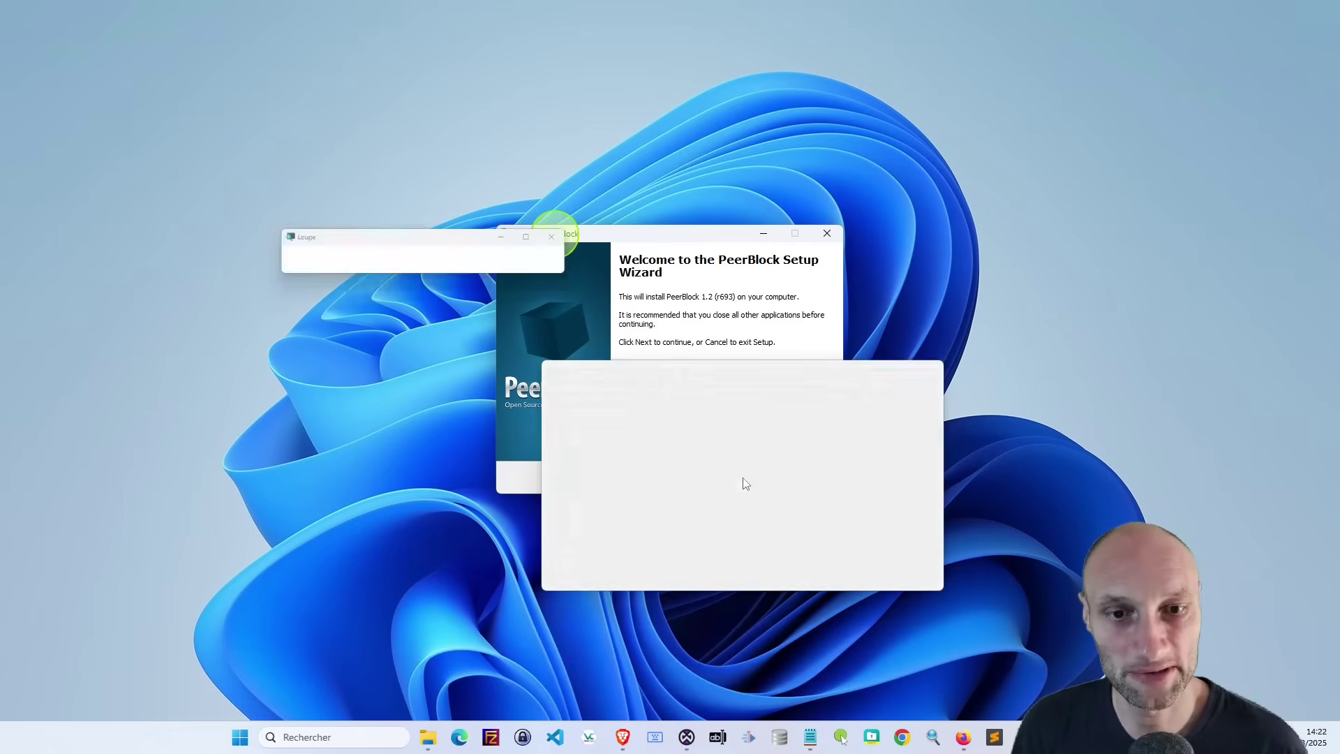
click(741, 479)
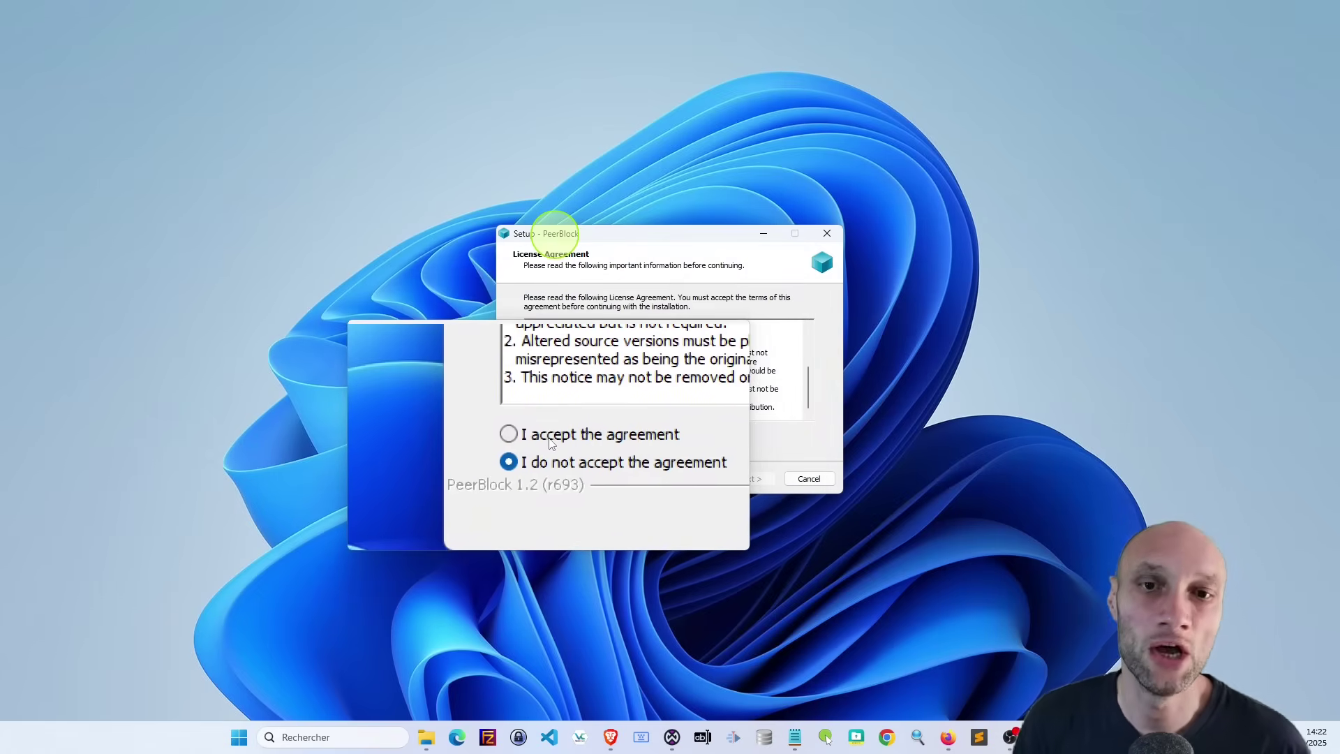
click(551, 442)
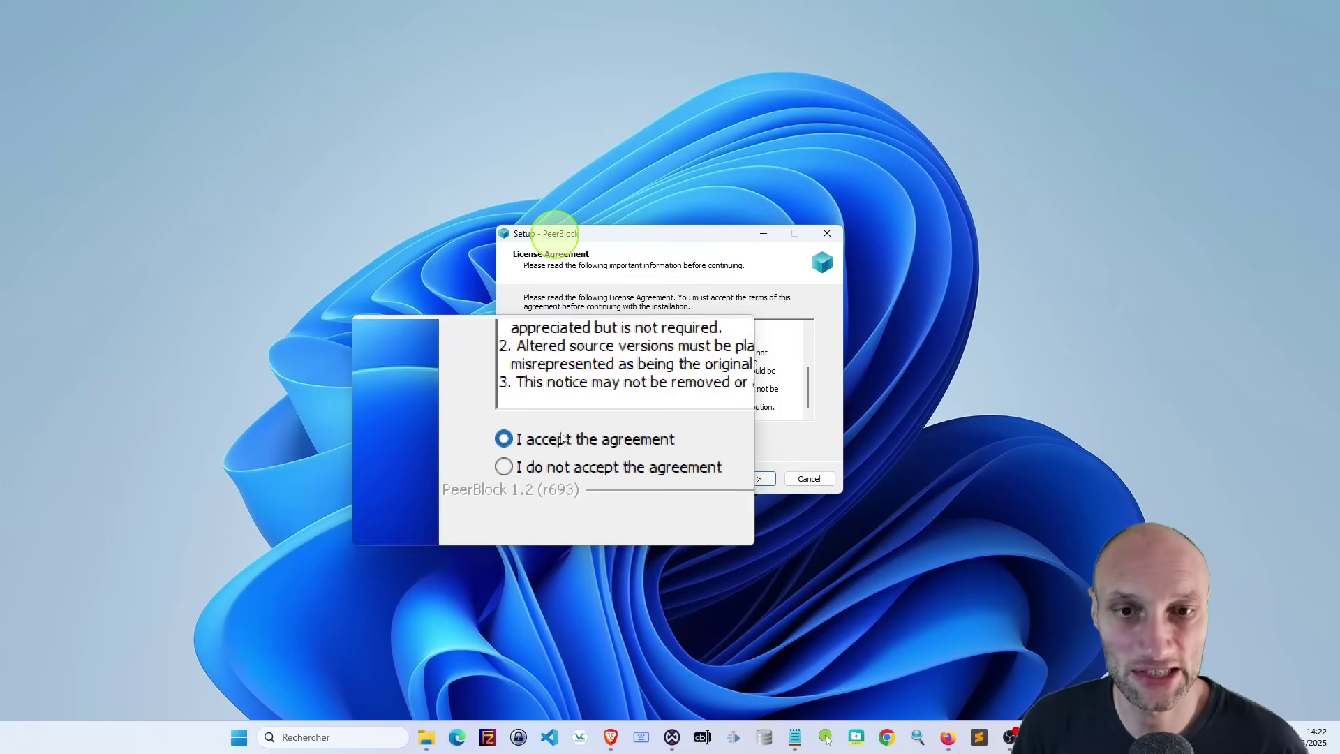
click(744, 481)
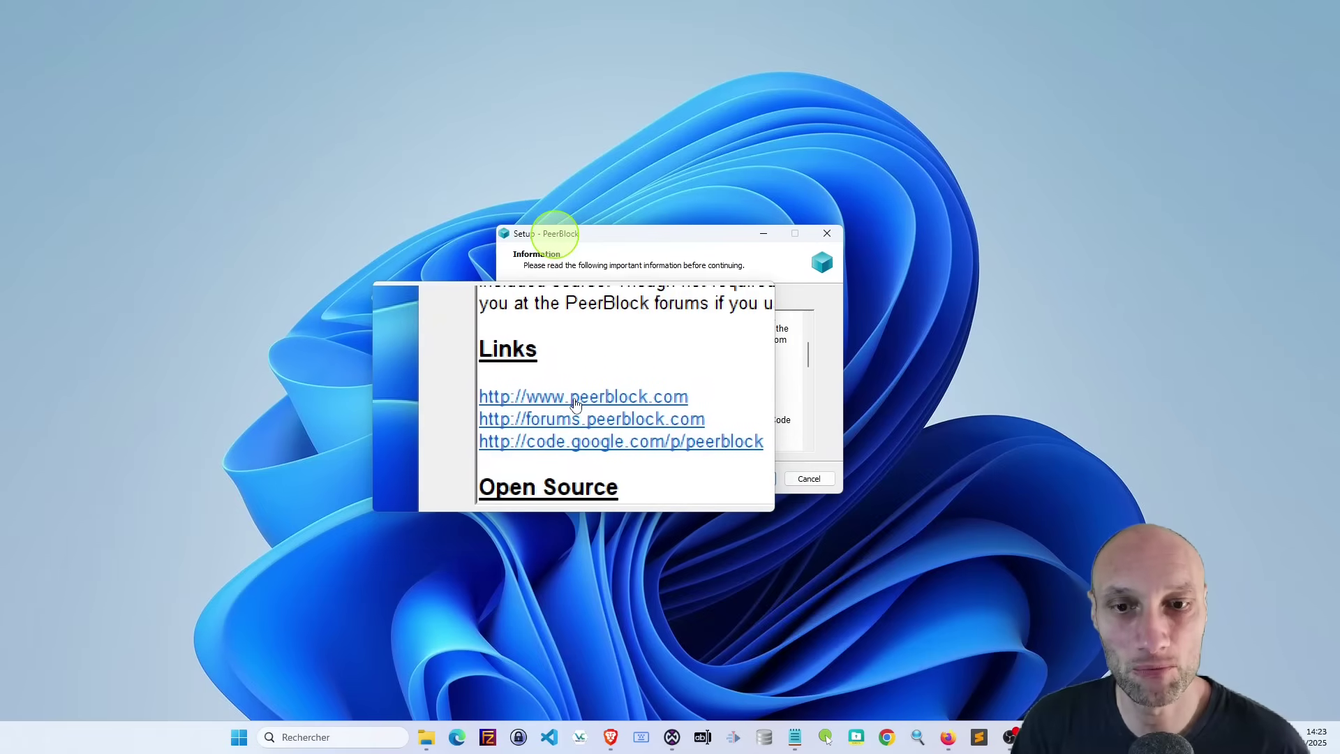
- Read the setup information through to the PeerBlock credits and continue to the destination location choice
scroll(576, 407, down, 3)
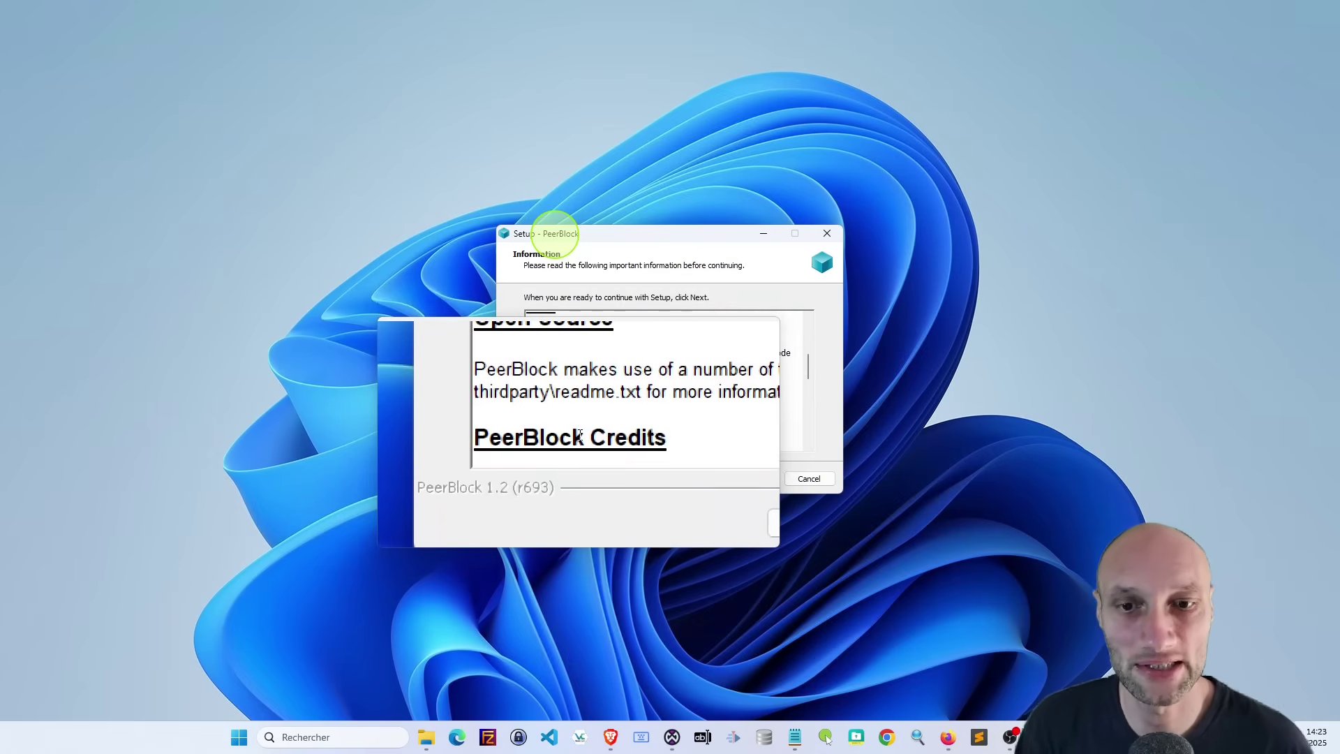
scroll(579, 434, down, 8)
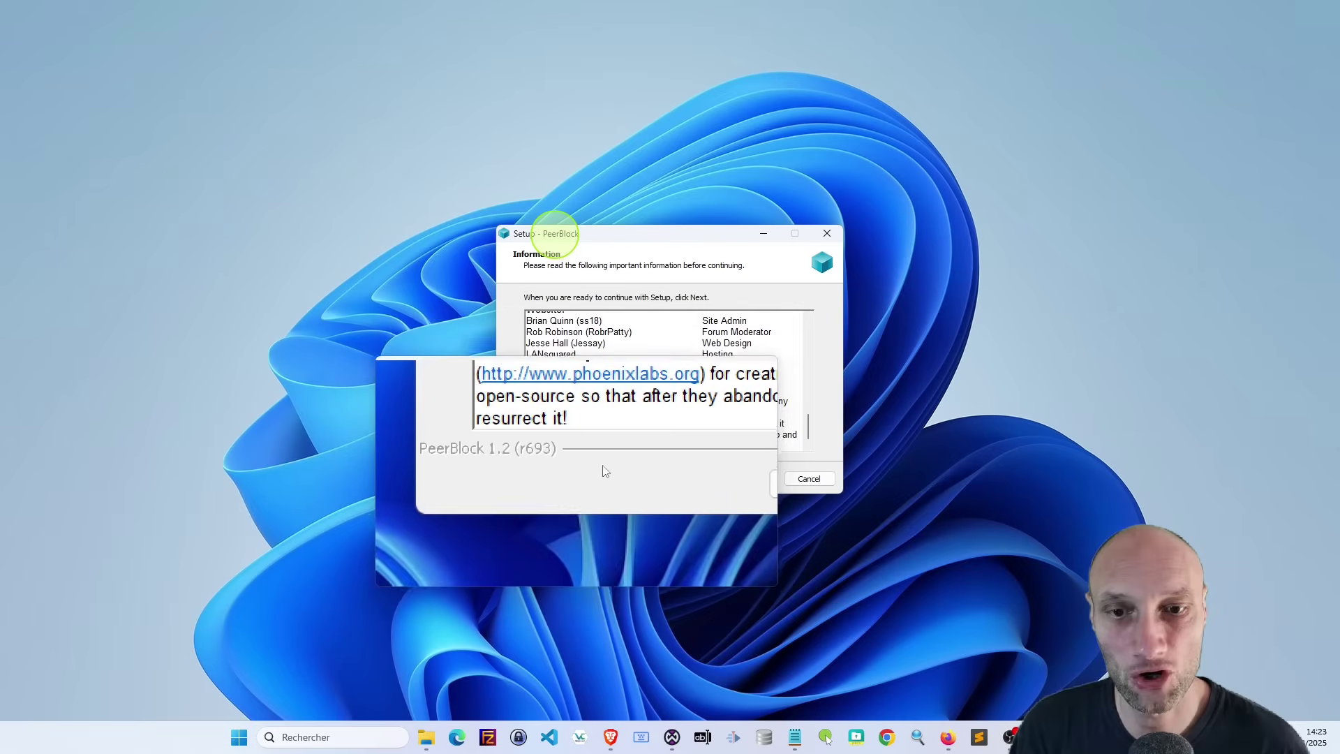
click(747, 481)
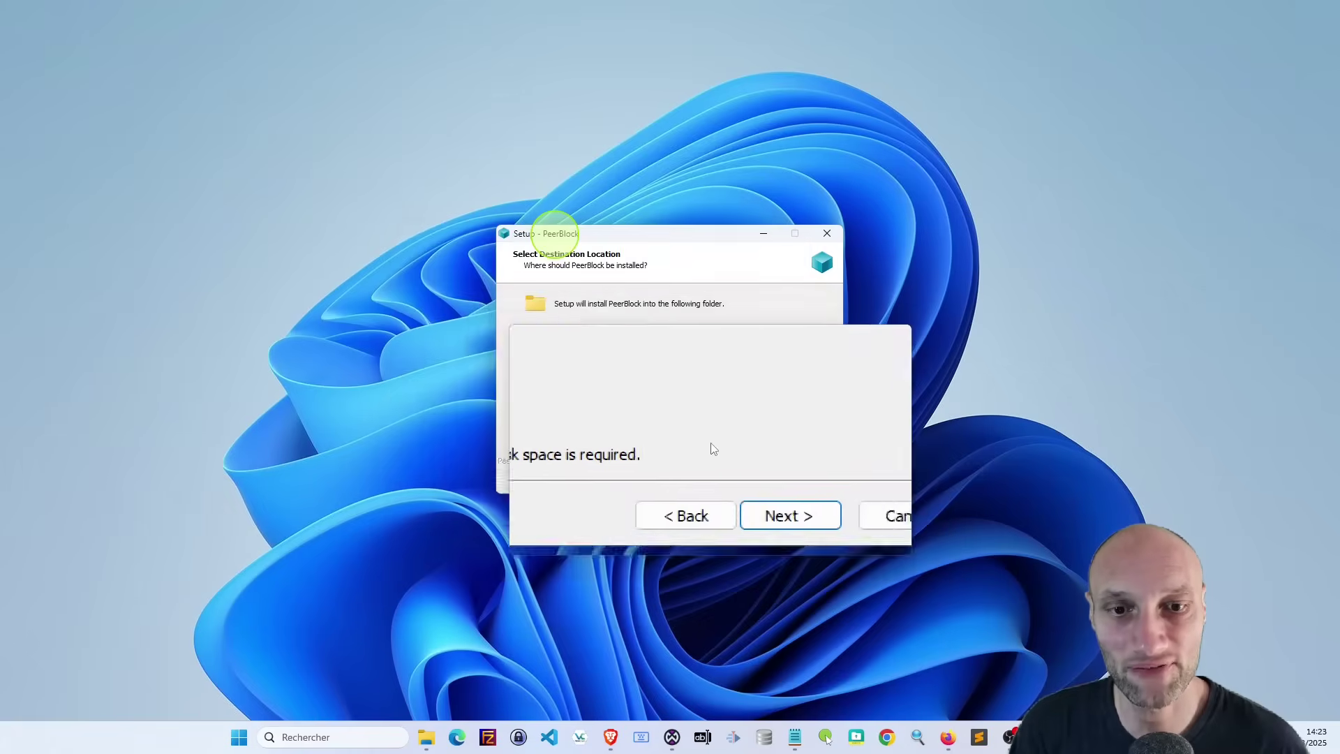
- Install PeerBlock with the default folders, a desktop icon and the startup option enabled, and finish with Launch PeerBlock selected
click(746, 482)
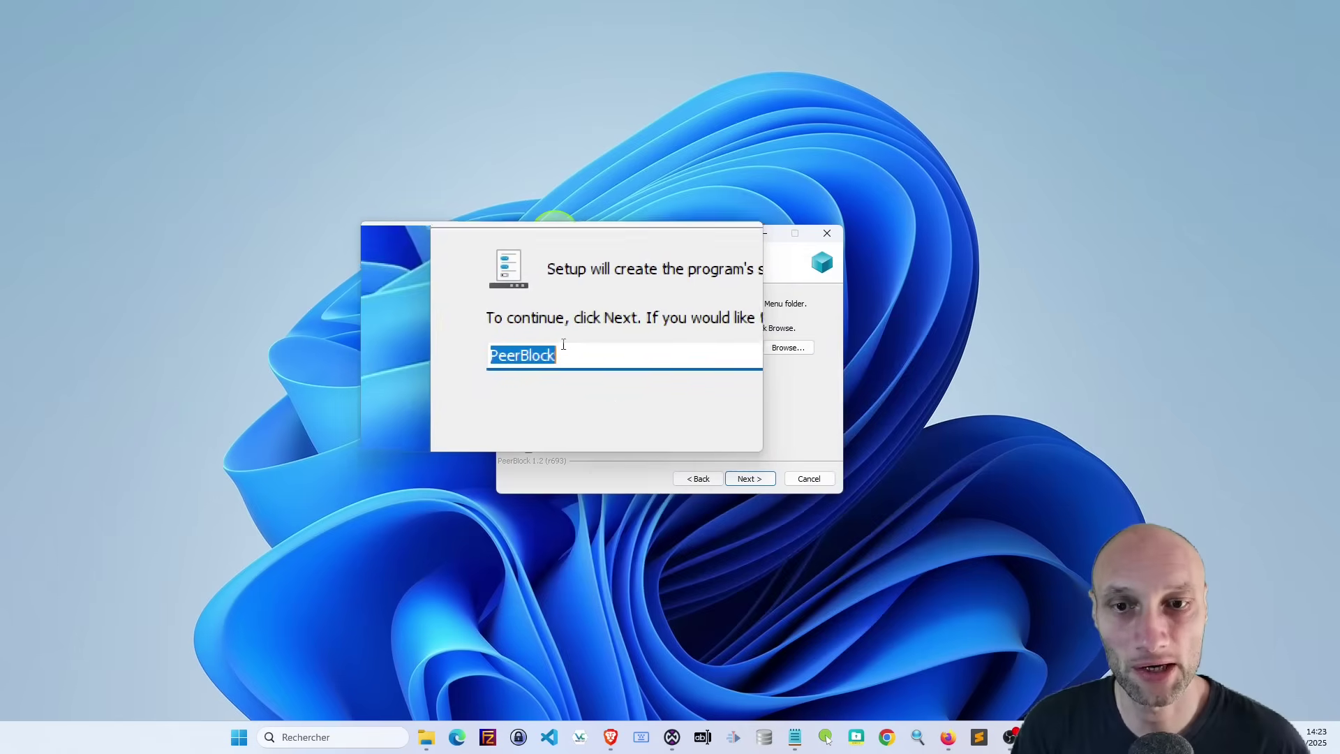
click(749, 480)
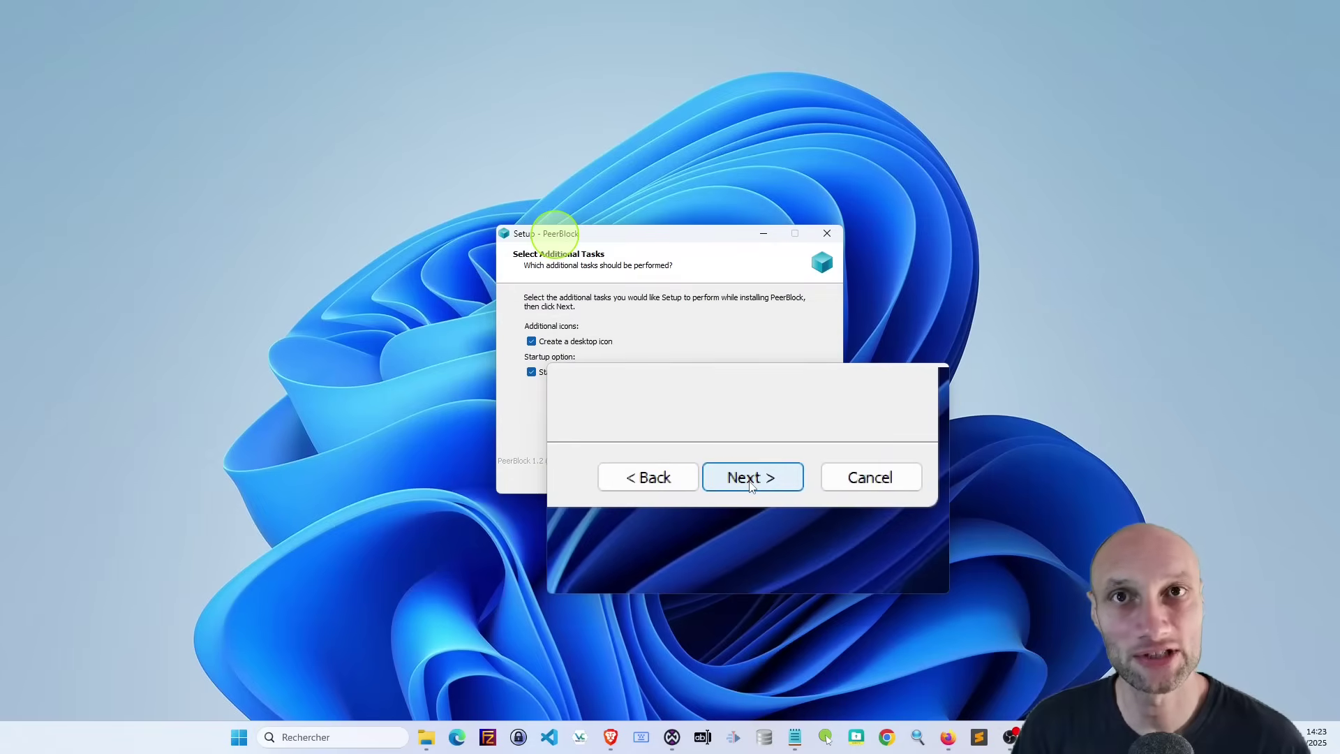
click(750, 487)
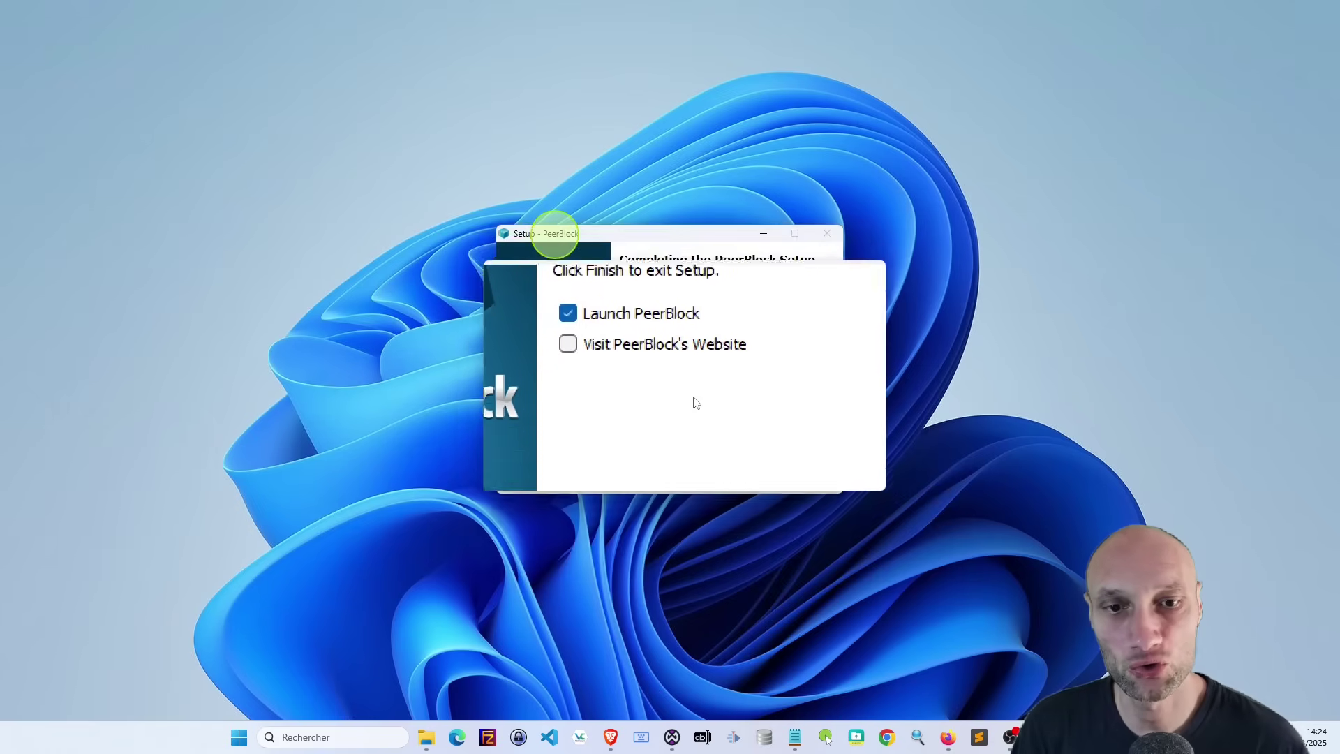
click(742, 482)
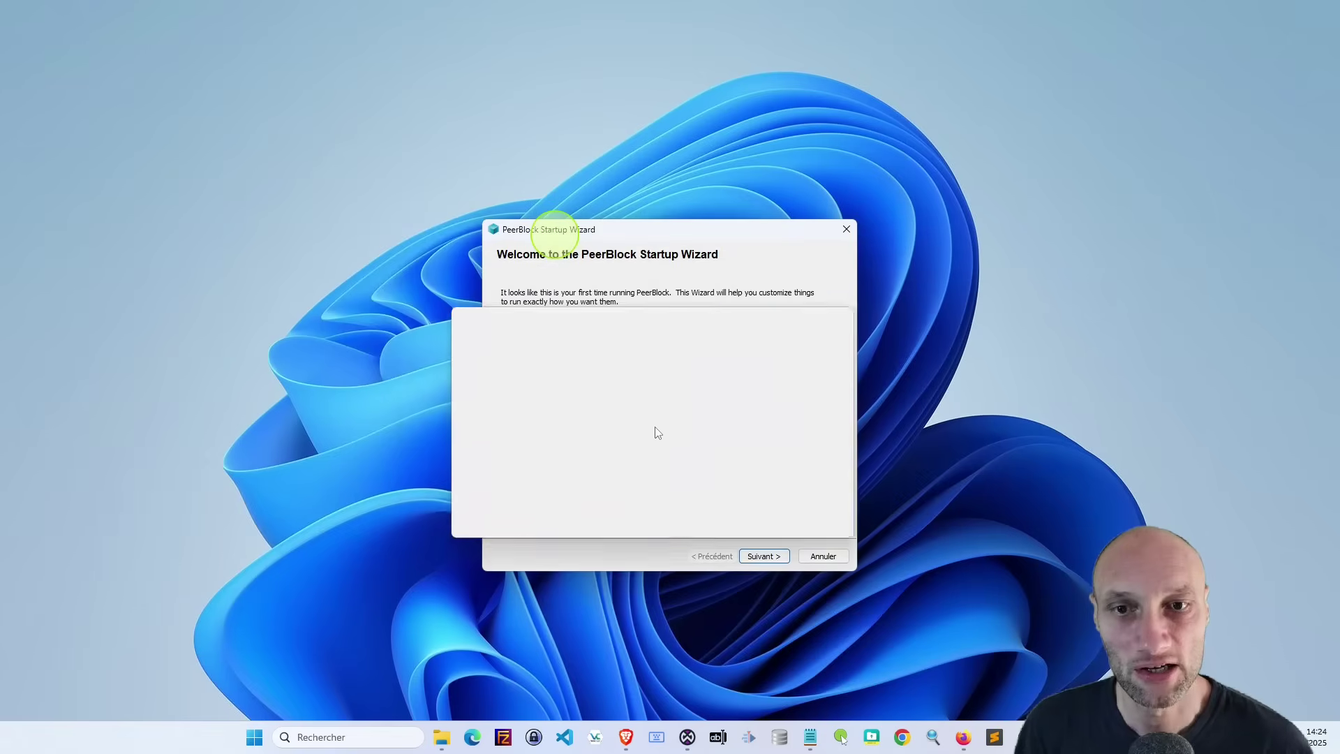
- Complete the startup wizard with the P2P, Ads and Spyware lists and Always Allow HTTP enabled, and dismiss the finished list update
click(767, 558)
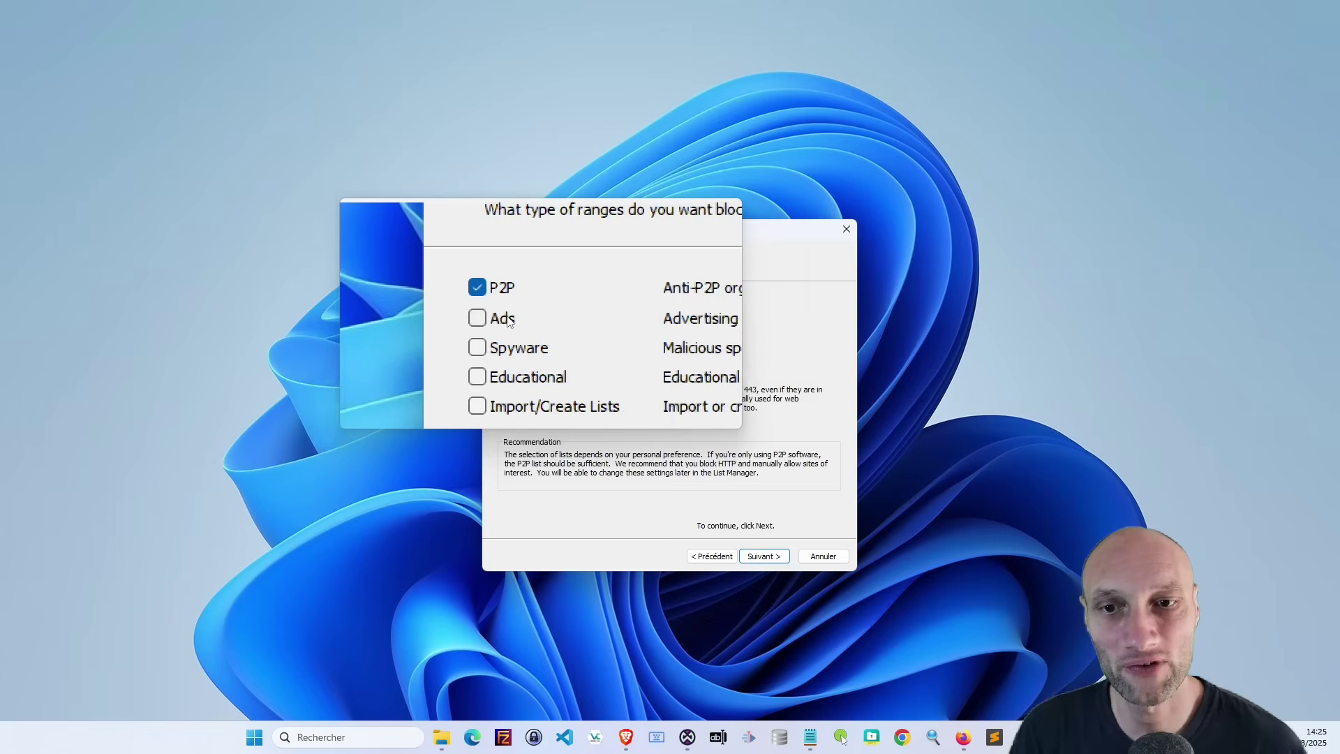
click(452, 321)
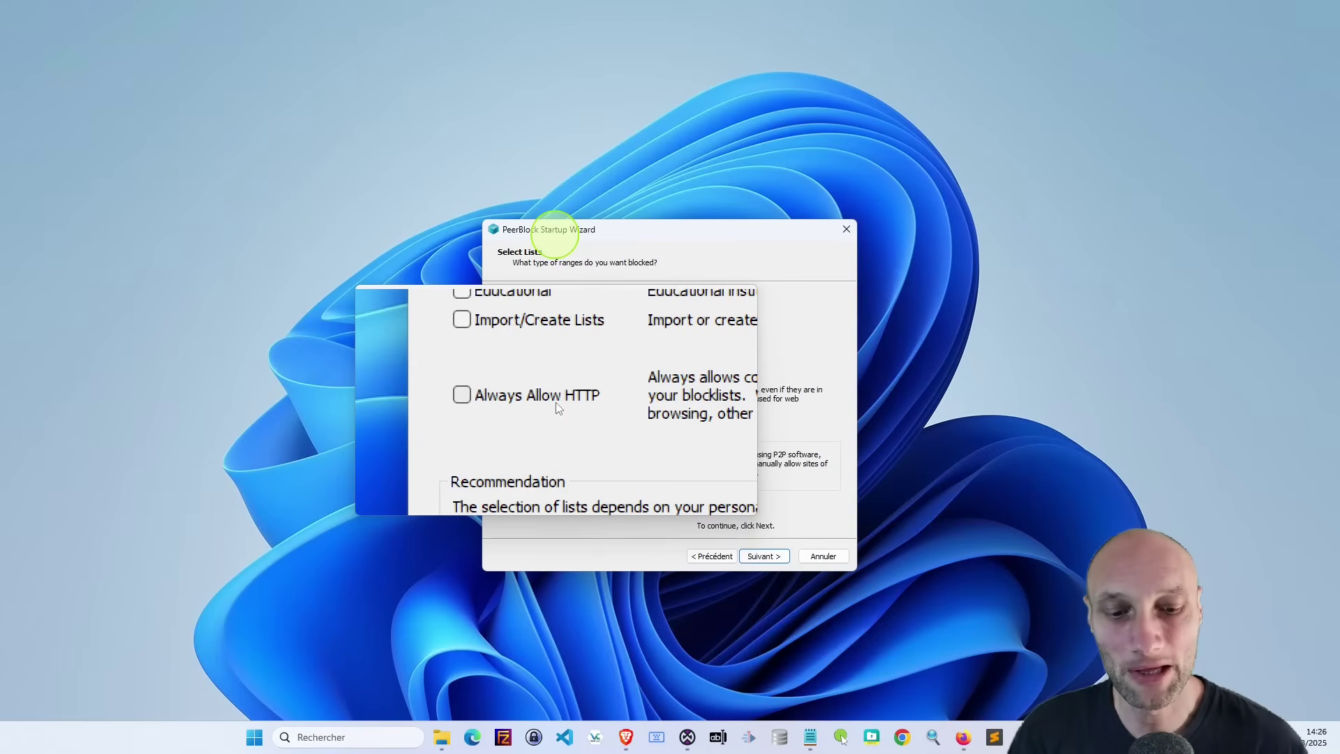
click(557, 403)
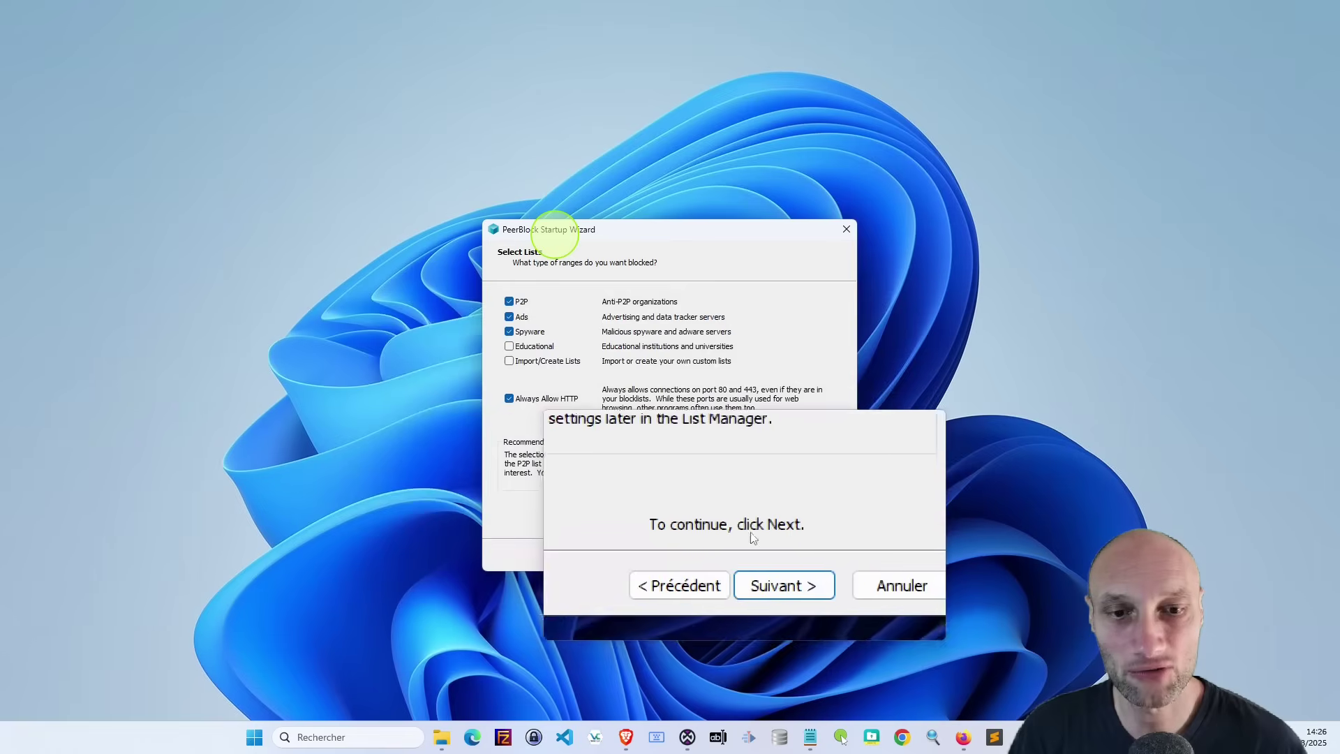
click(760, 564)
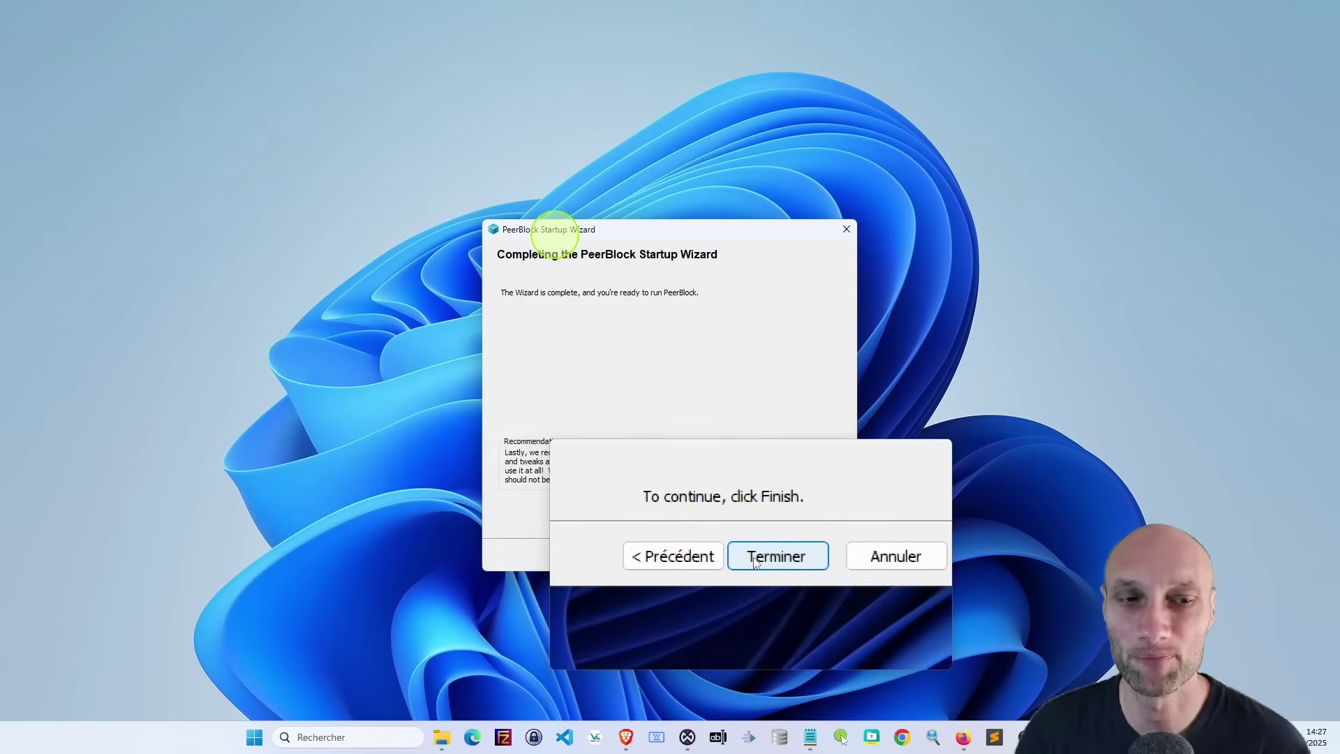
click(755, 562)
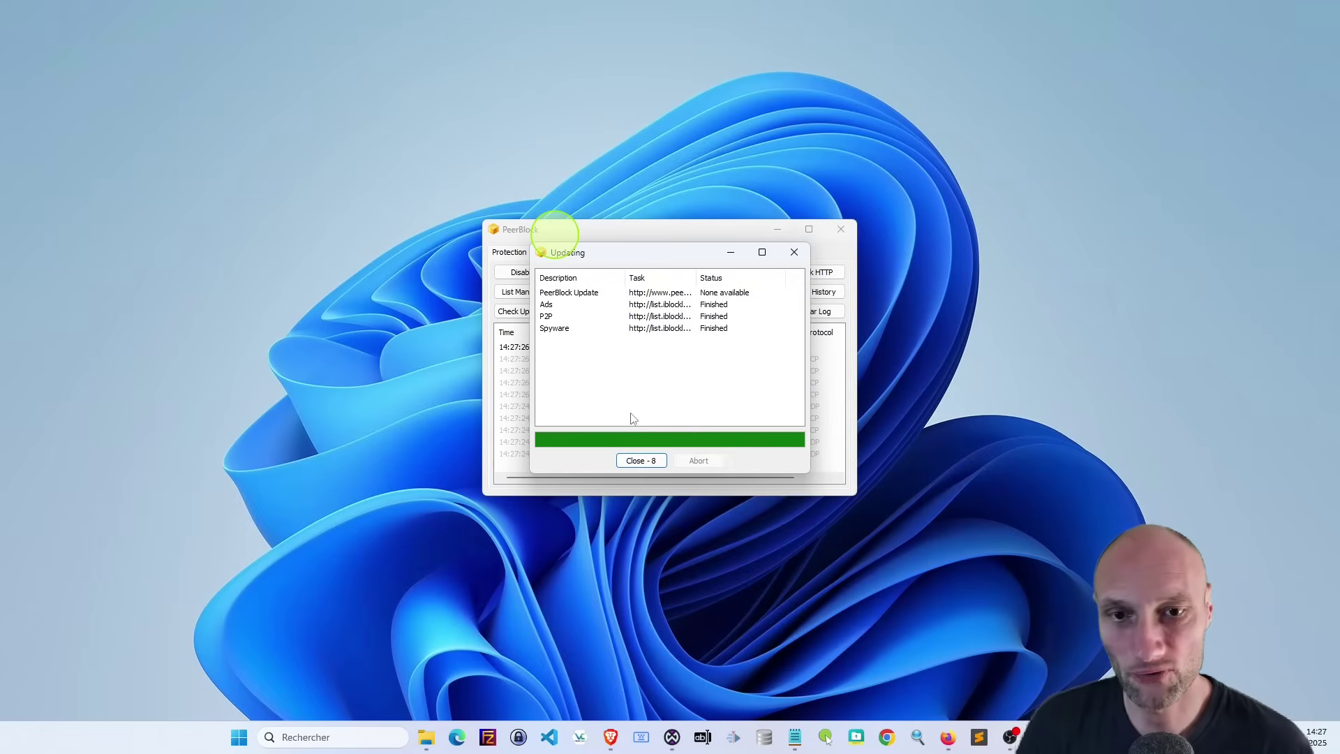
click(642, 461)
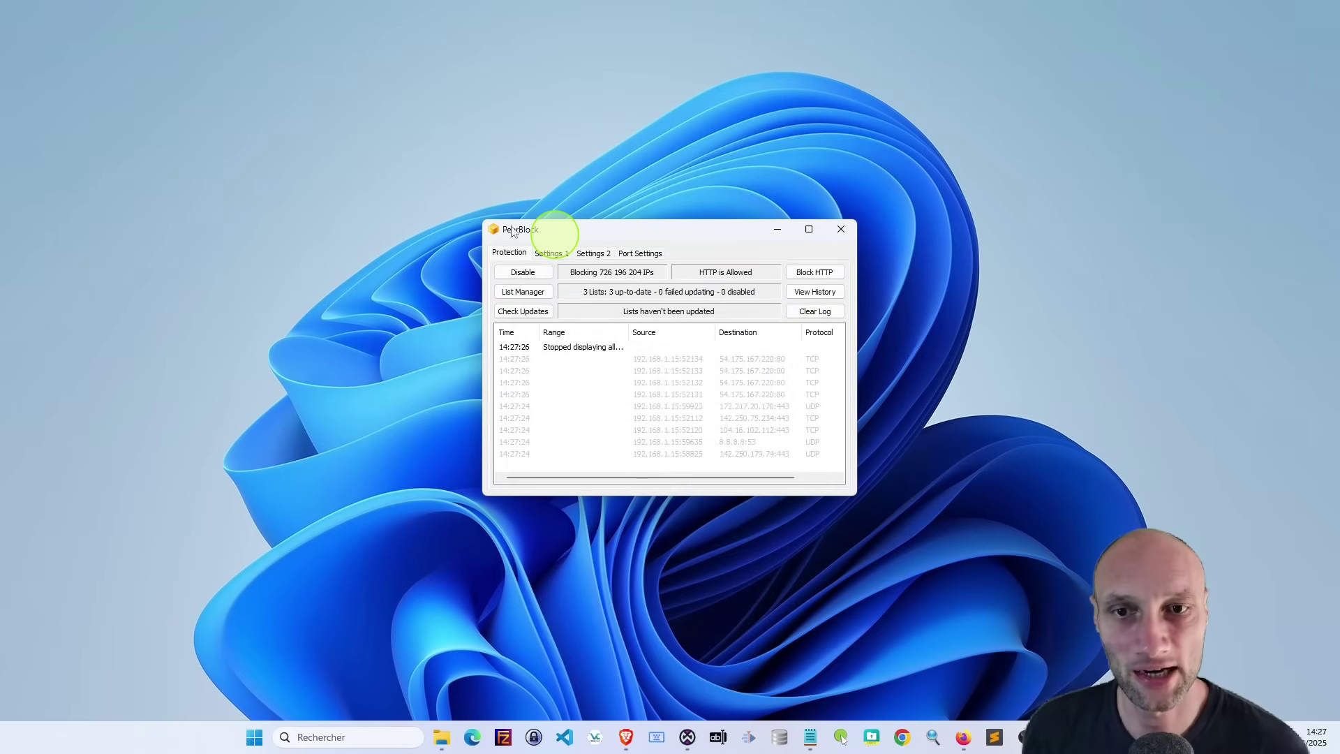
- Enlarge the PeerBlock window and examine the IP ranges of the P2P list in the List Manager
drag(481, 220, 157, 92)
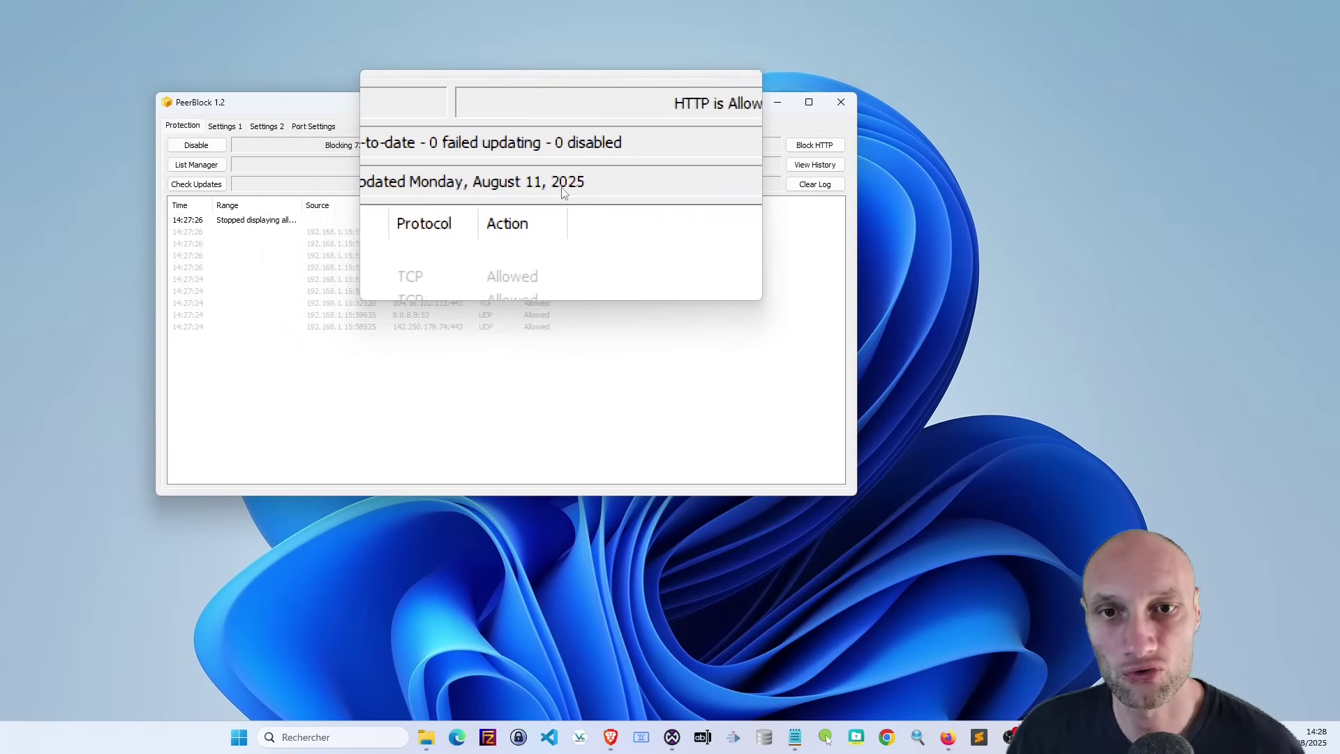
click(200, 168)
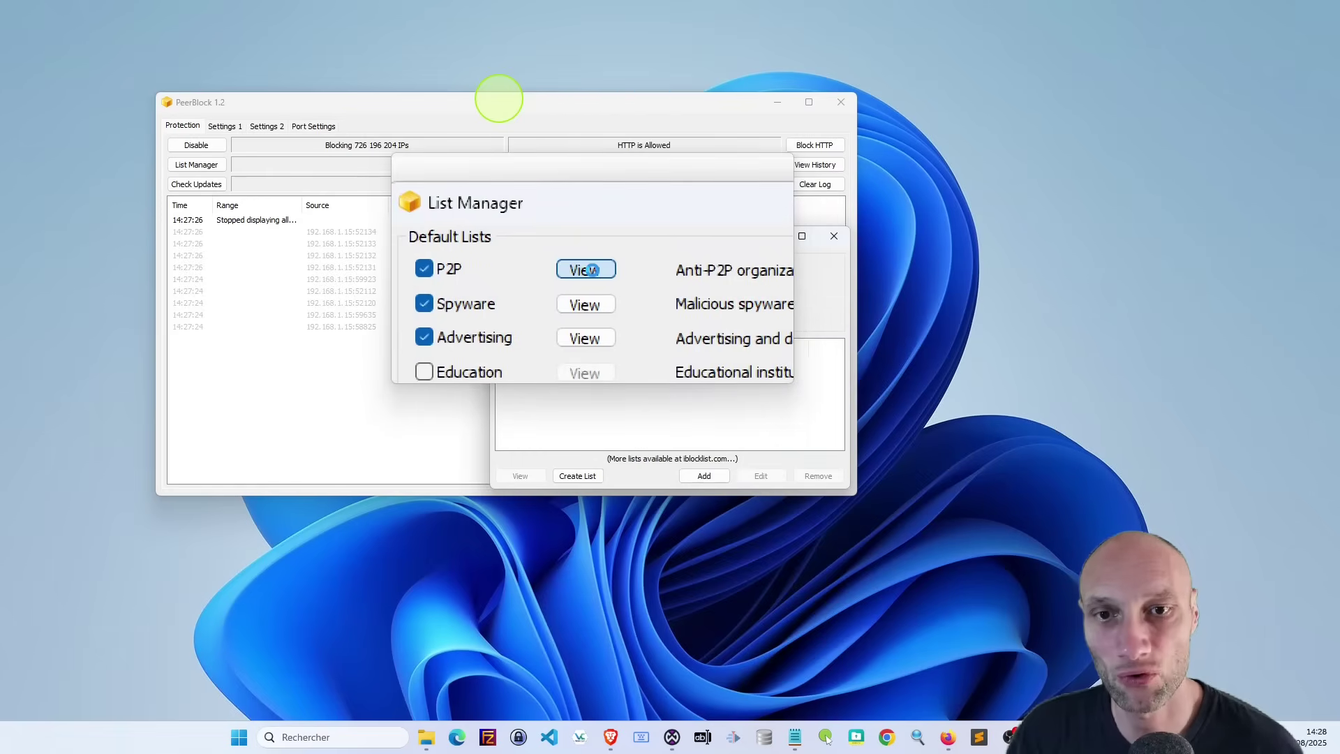
click(593, 270)
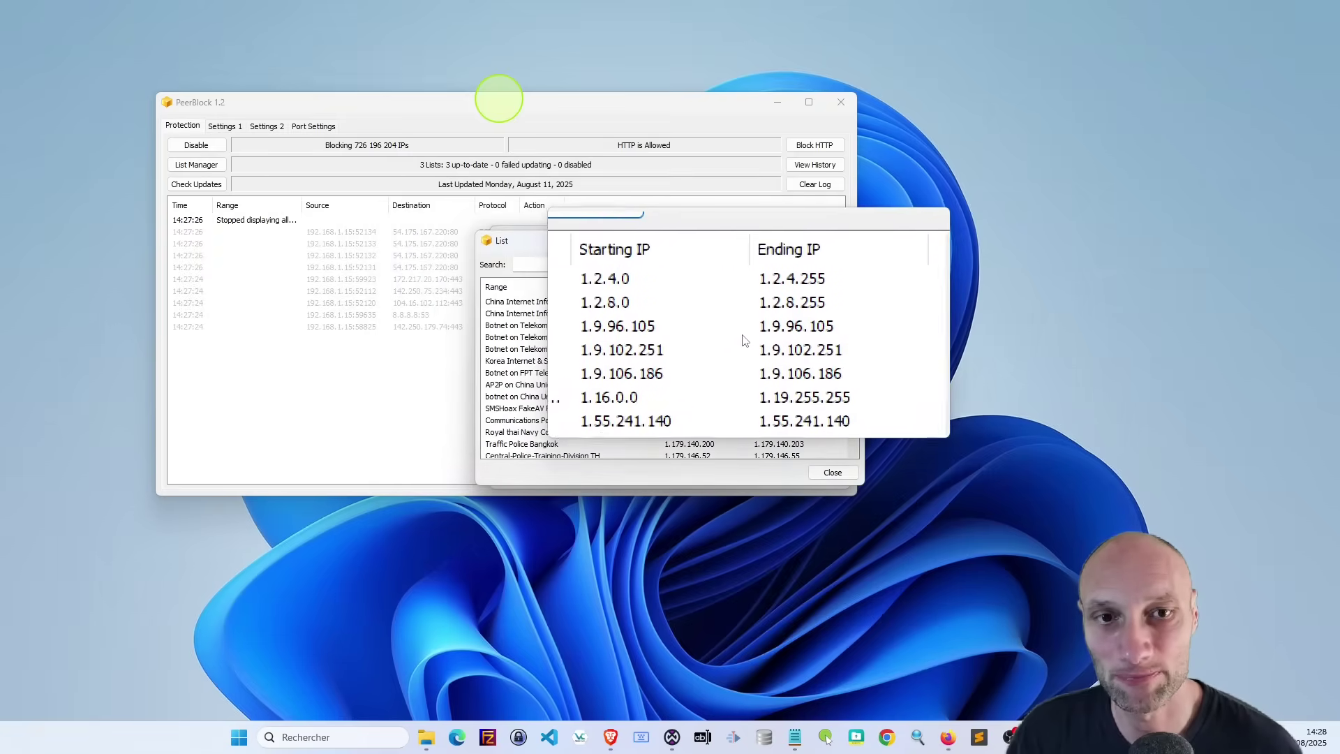
scroll(726, 408, down, 10)
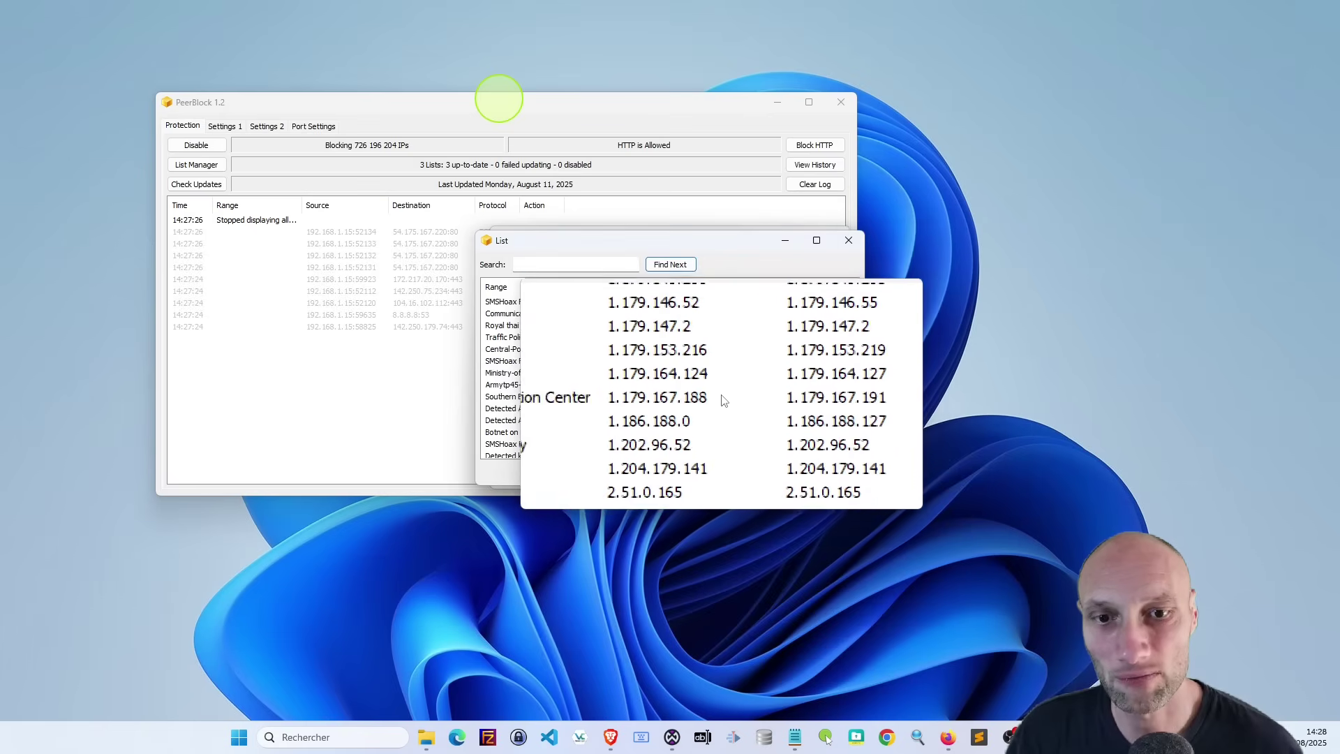
scroll(723, 395, down, 5)
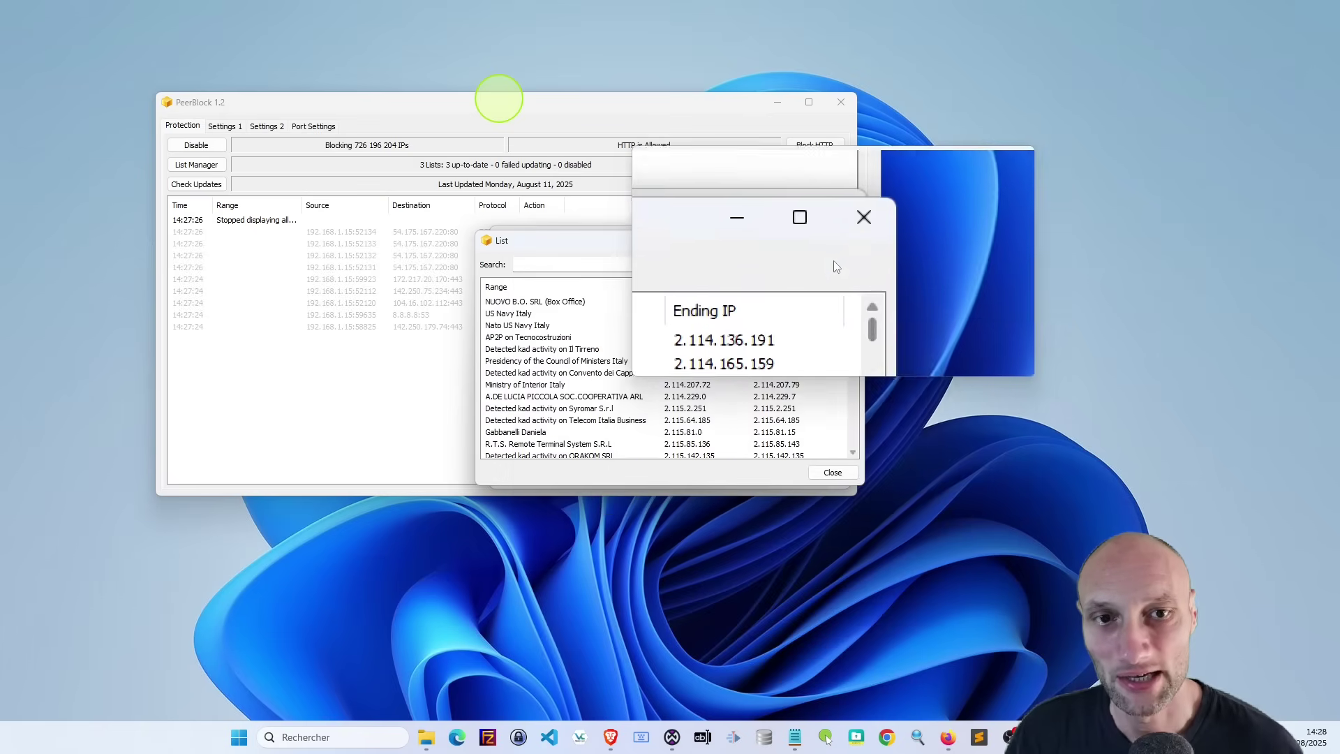
click(853, 243)
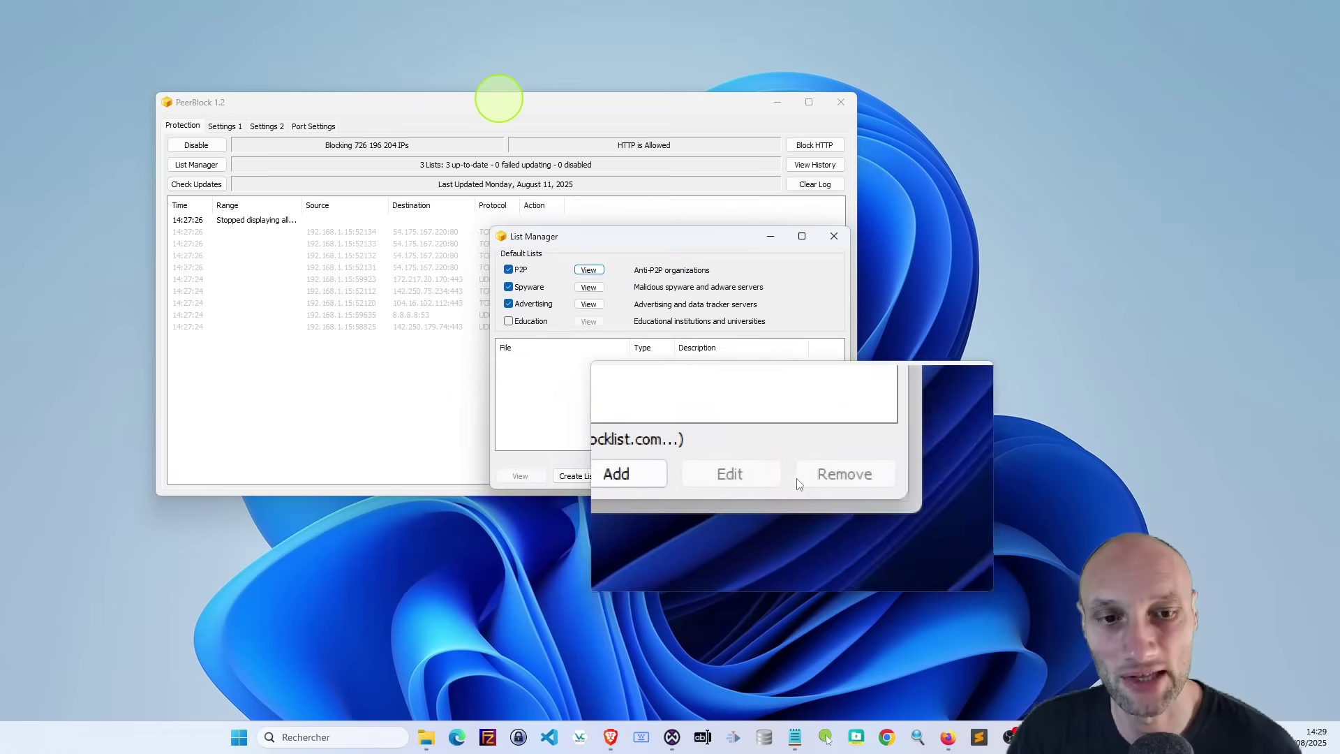
click(834, 236)
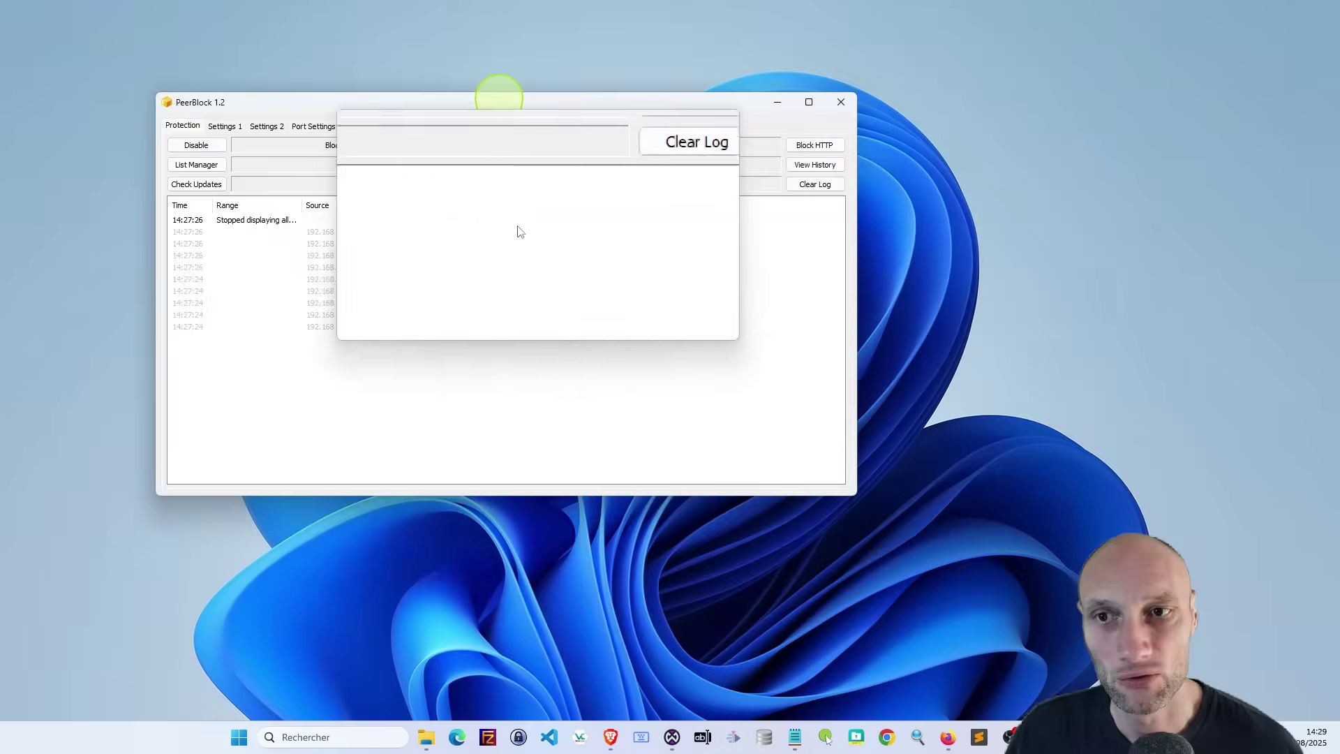
- Check PeerBlock and its blocklists for updates and close the update window
click(201, 190)
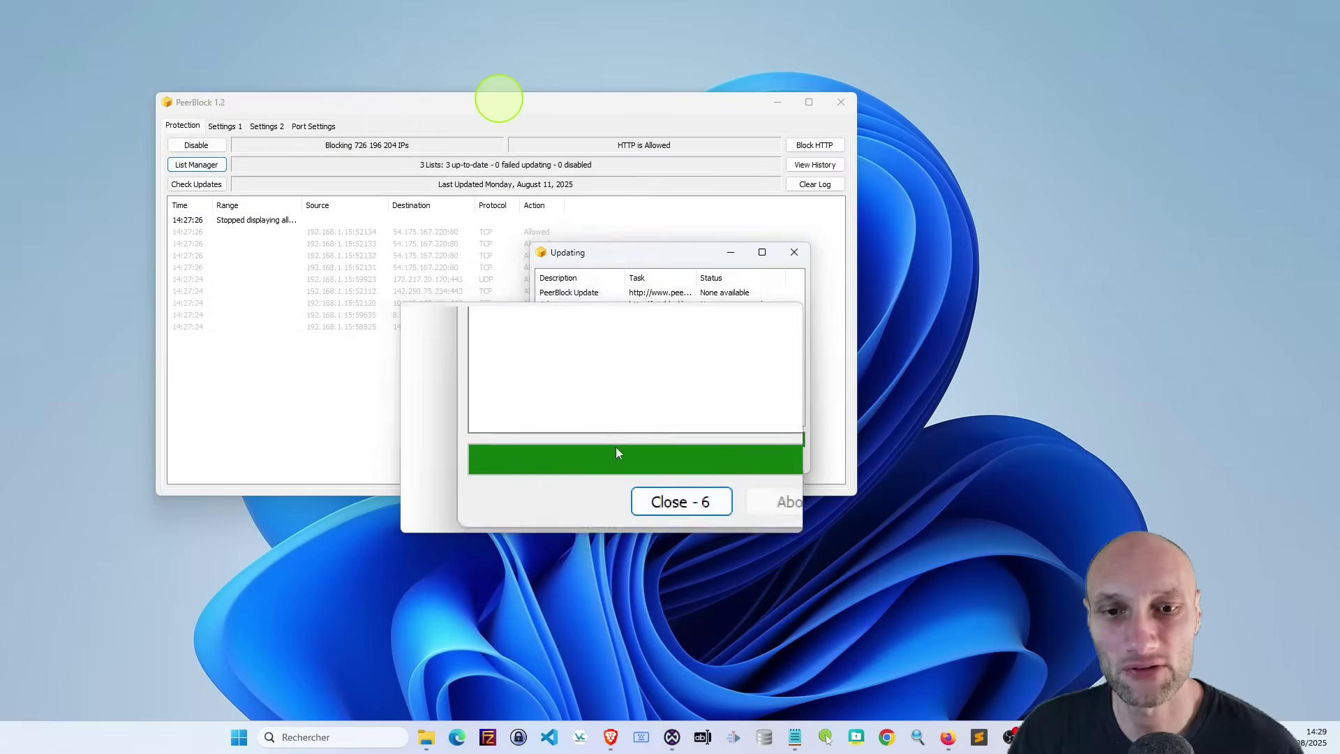
click(646, 466)
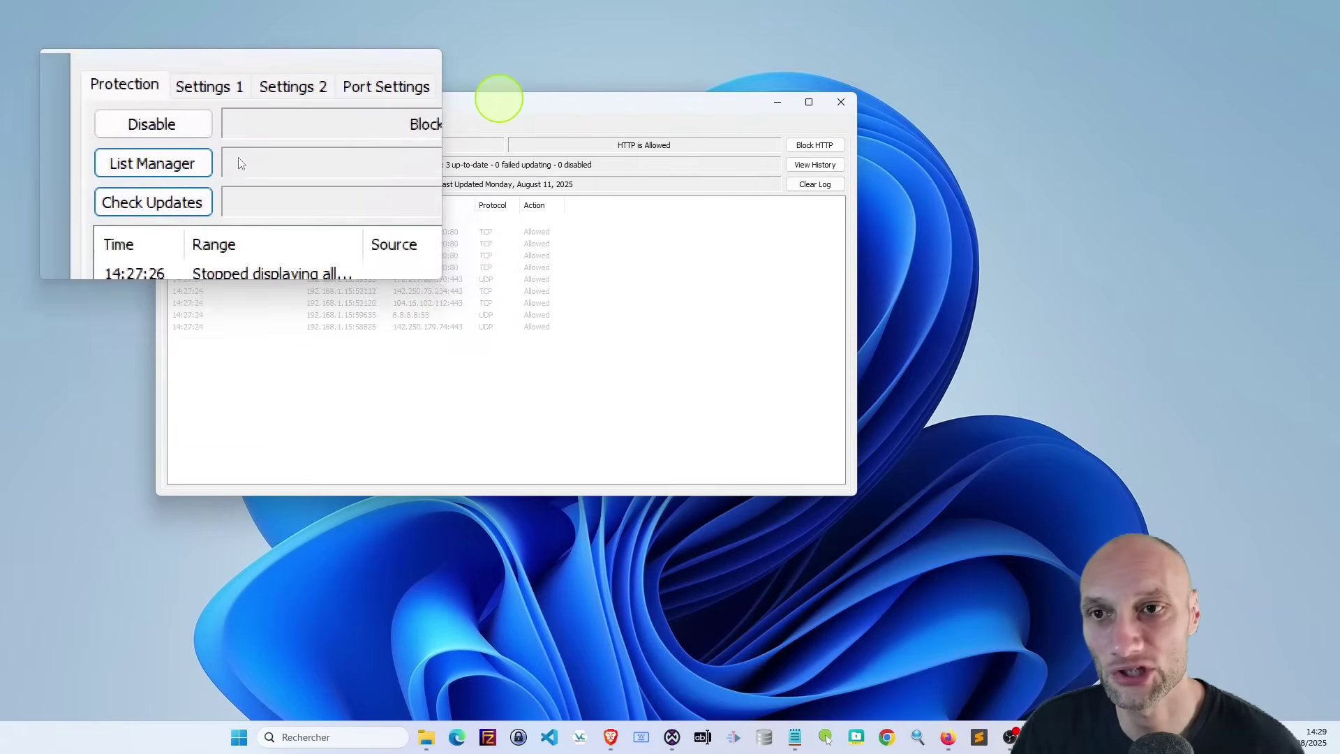
- Review the options under Settings 1, Settings 2 and Port Settings
click(241, 132)
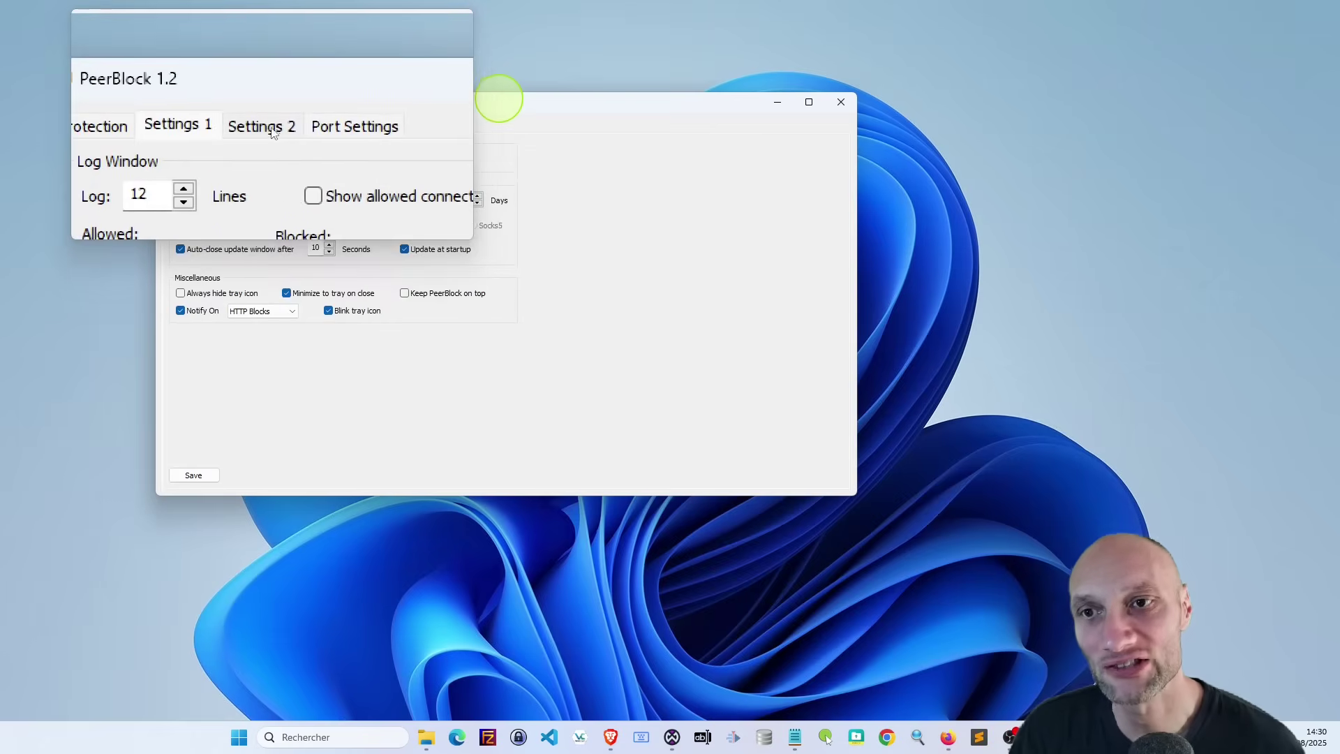
click(272, 133)
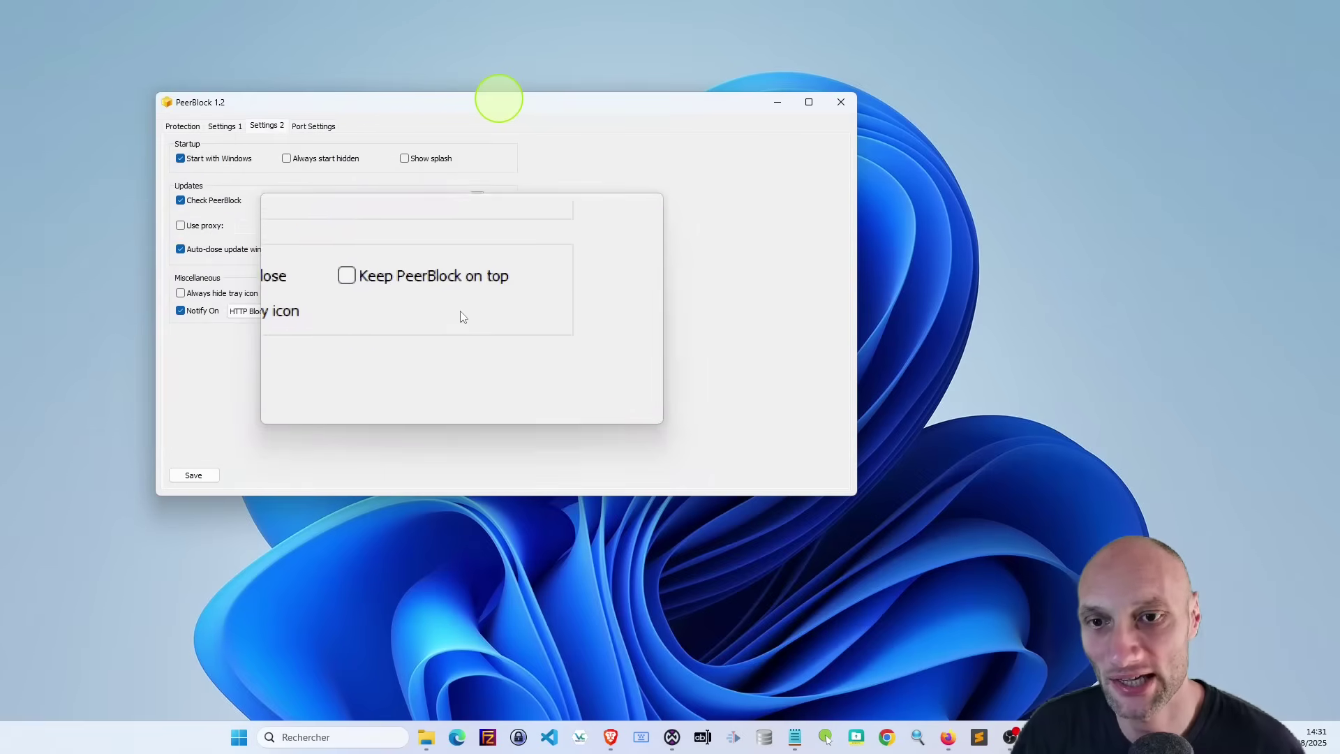
click(310, 115)
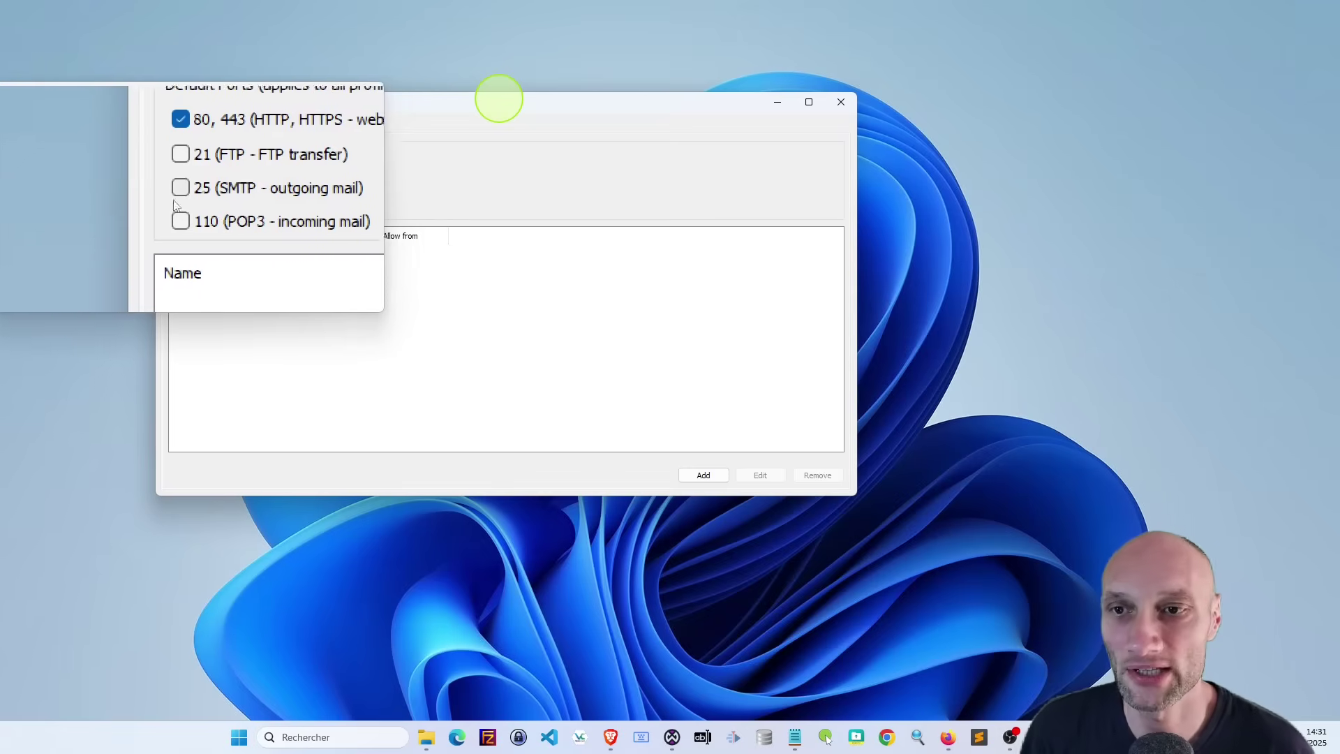
- Try enabling default port 25 (SMTP - outgoing mail) and disable it again
click(211, 197)
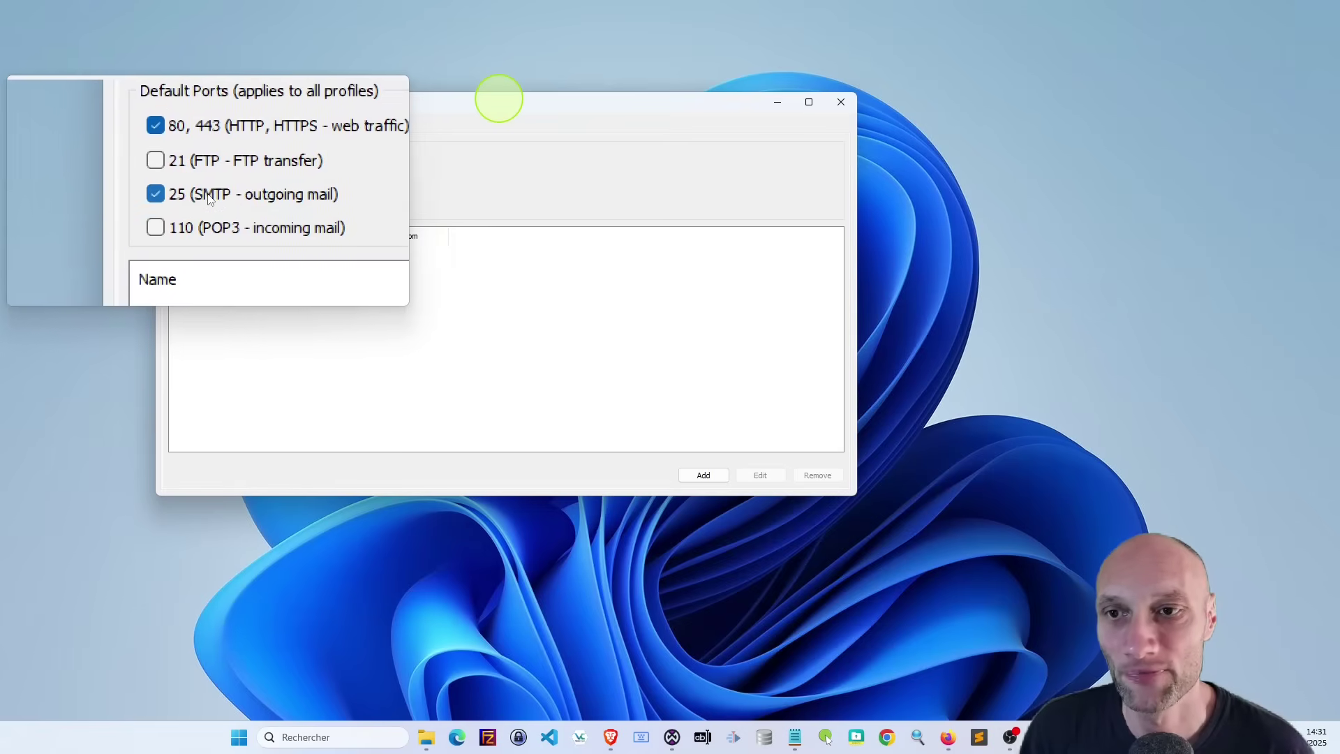
click(211, 198)
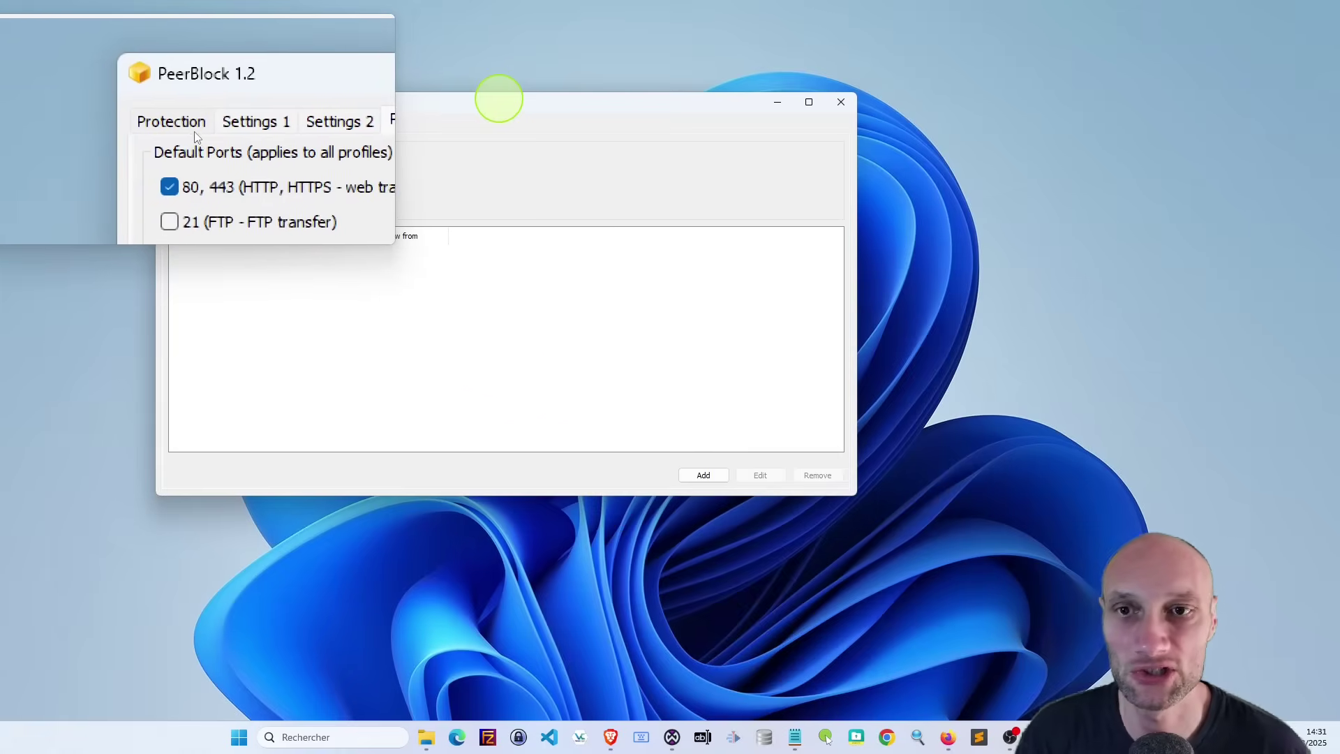
- Return to the Protection overview and turn off the screen magnifier
click(194, 133)
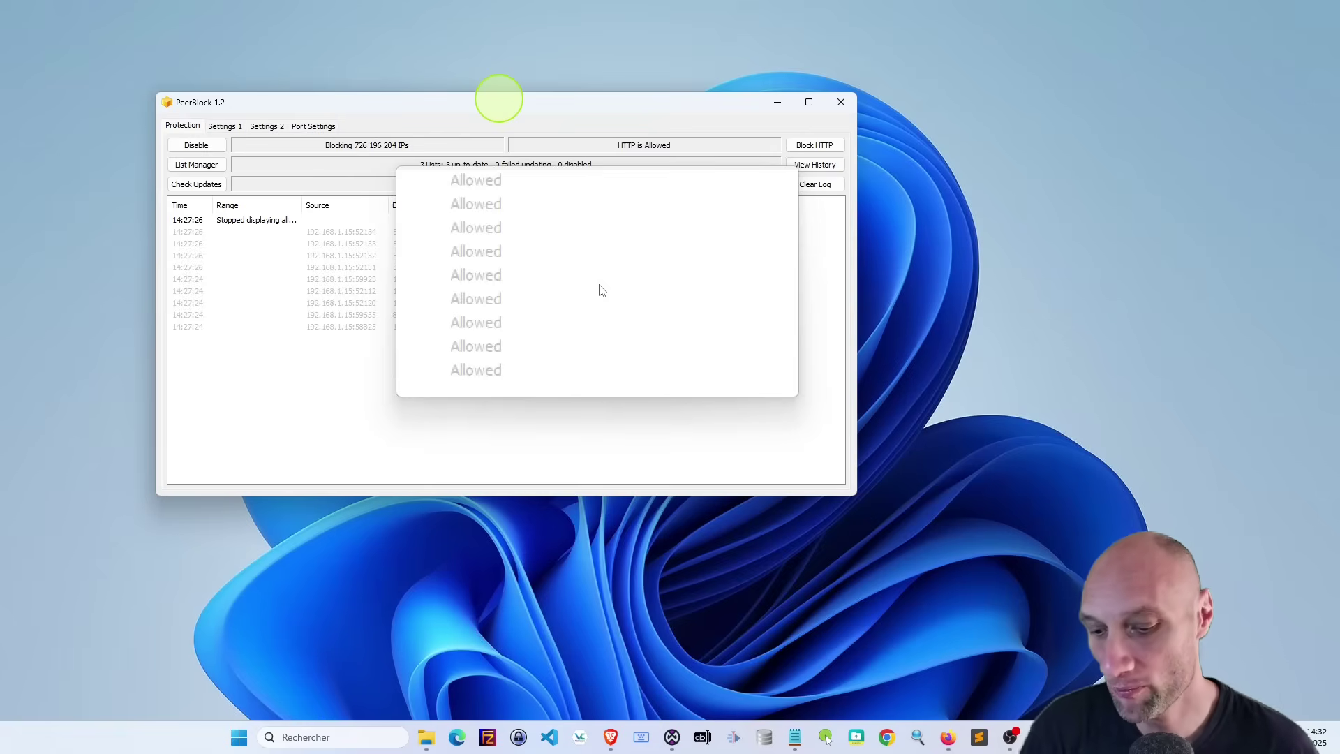
key(super+Escape)
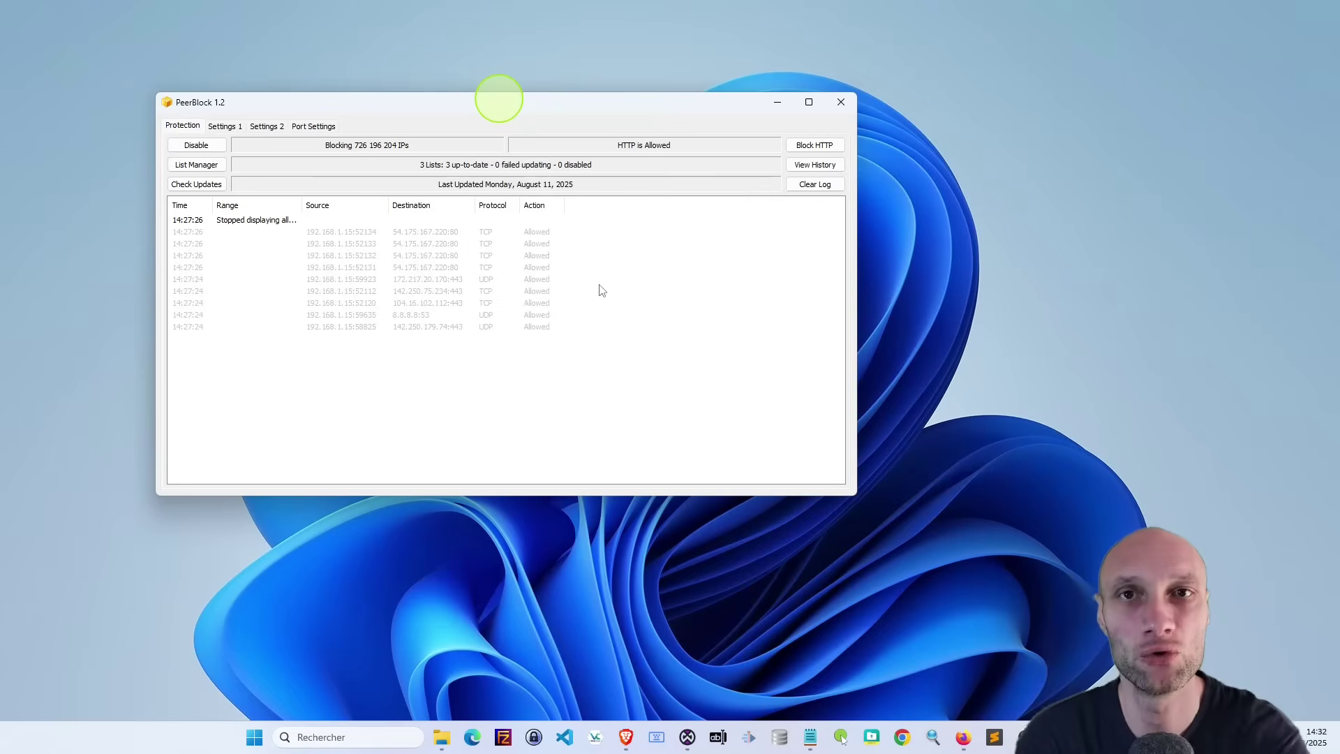